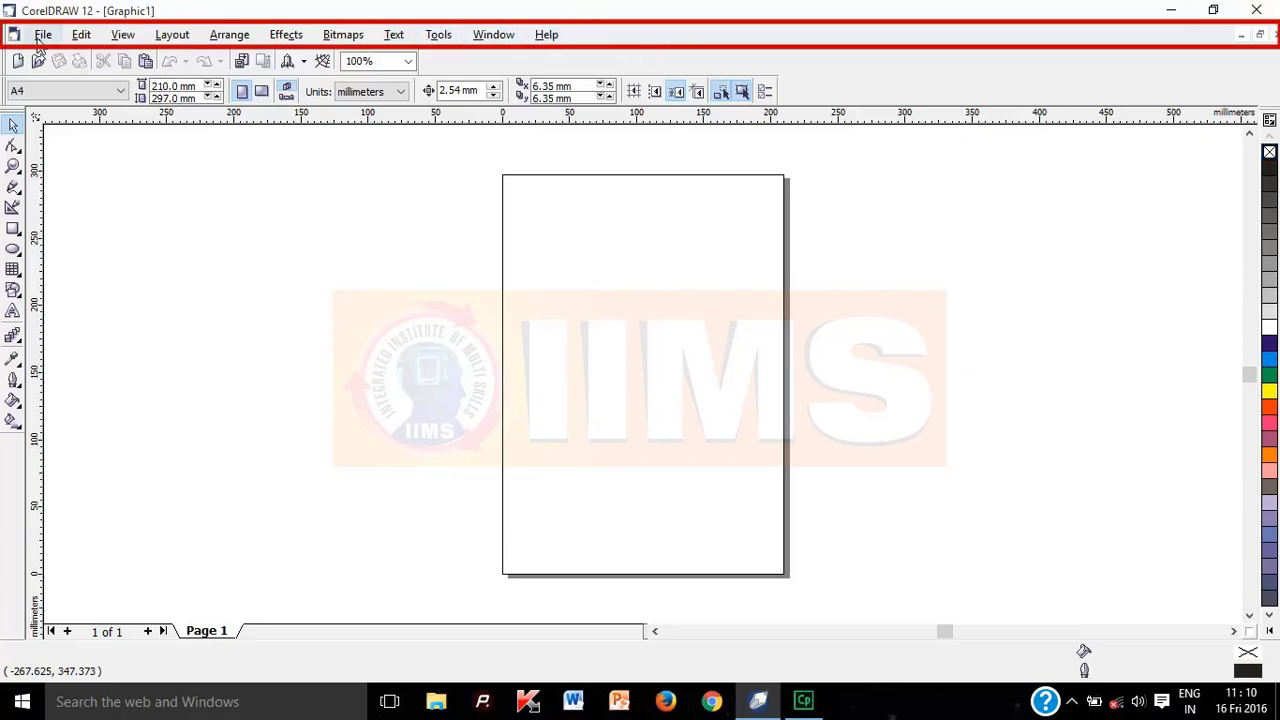
pyautogui.click(243, 44)
pyautogui.click(232, 36)
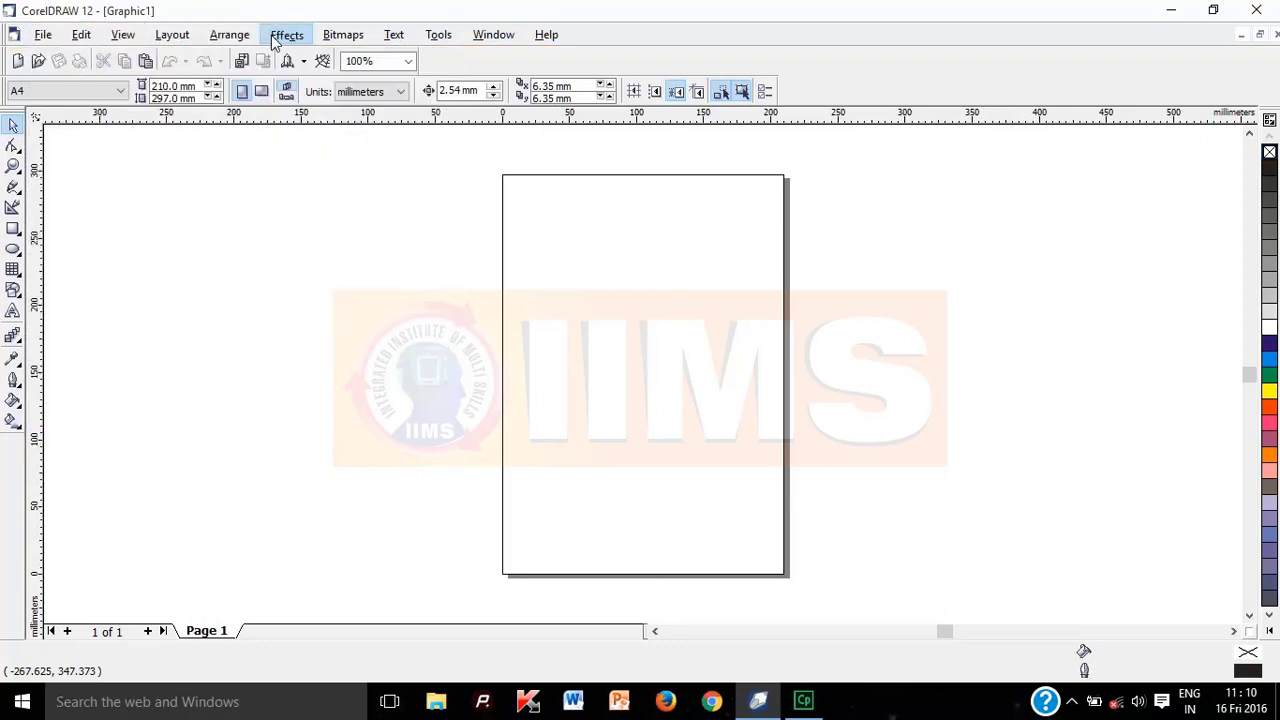
pyautogui.click(276, 37)
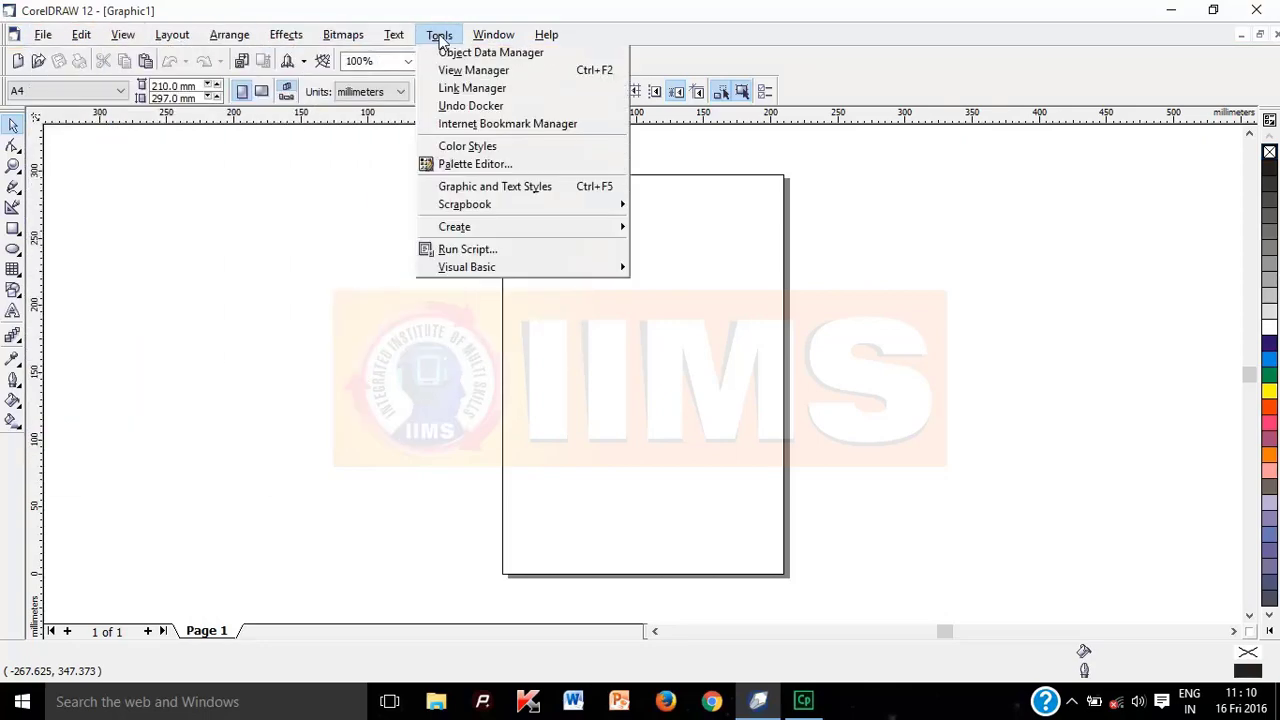
pyautogui.click(806, 44)
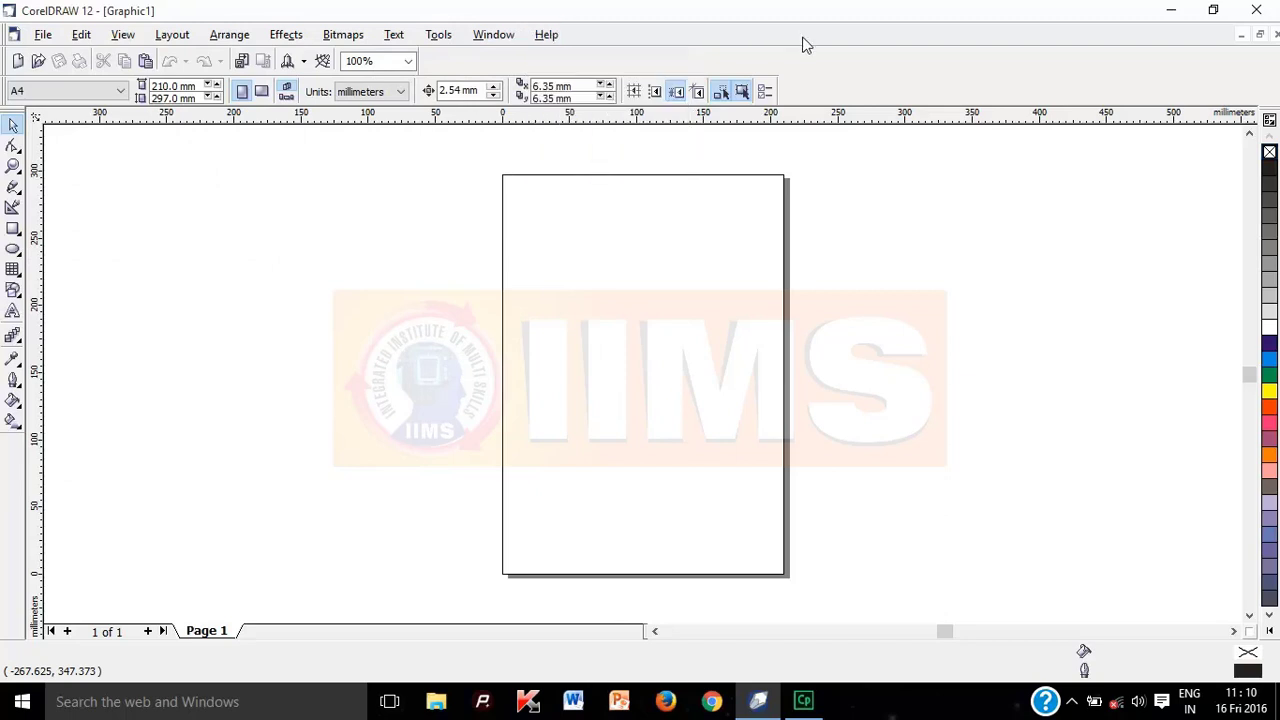
# Minimize the Graphic1 drawing window, move it up within the workspace, and maximize it again.
pyautogui.click(1240, 38)
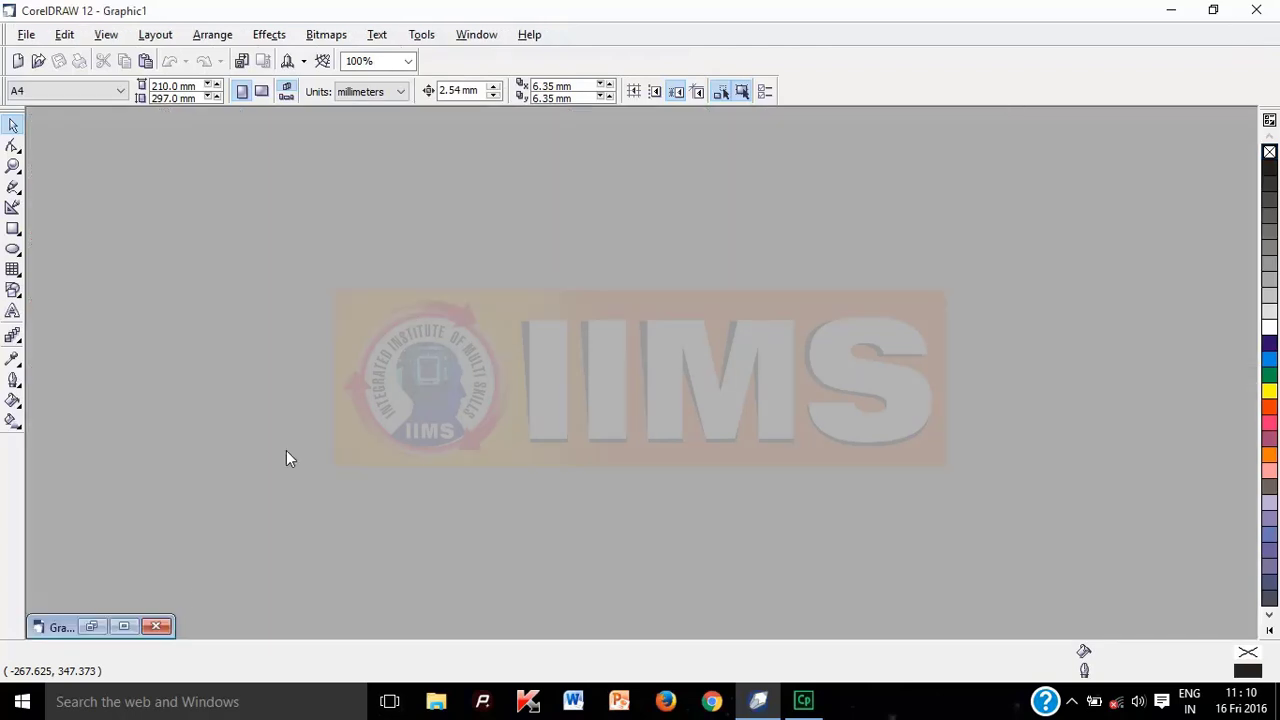
pyautogui.moveTo(47, 626); pyautogui.dragTo(232, 358)
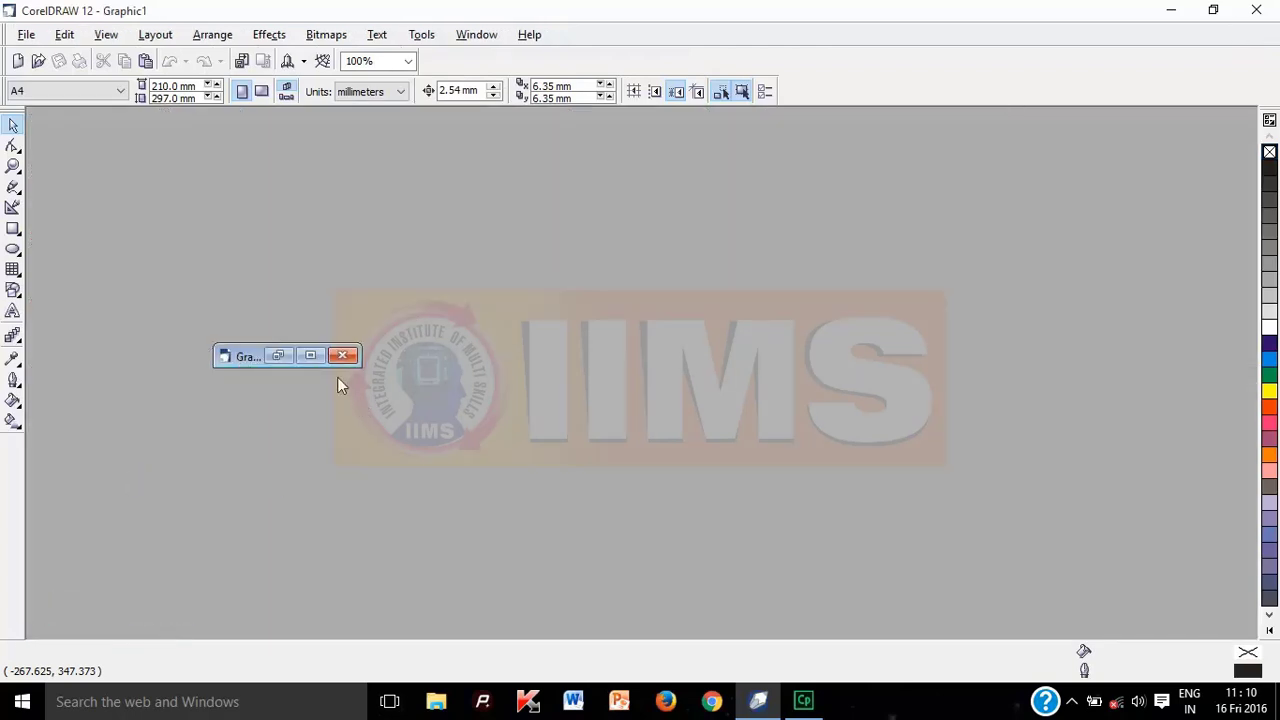
pyautogui.click(318, 357)
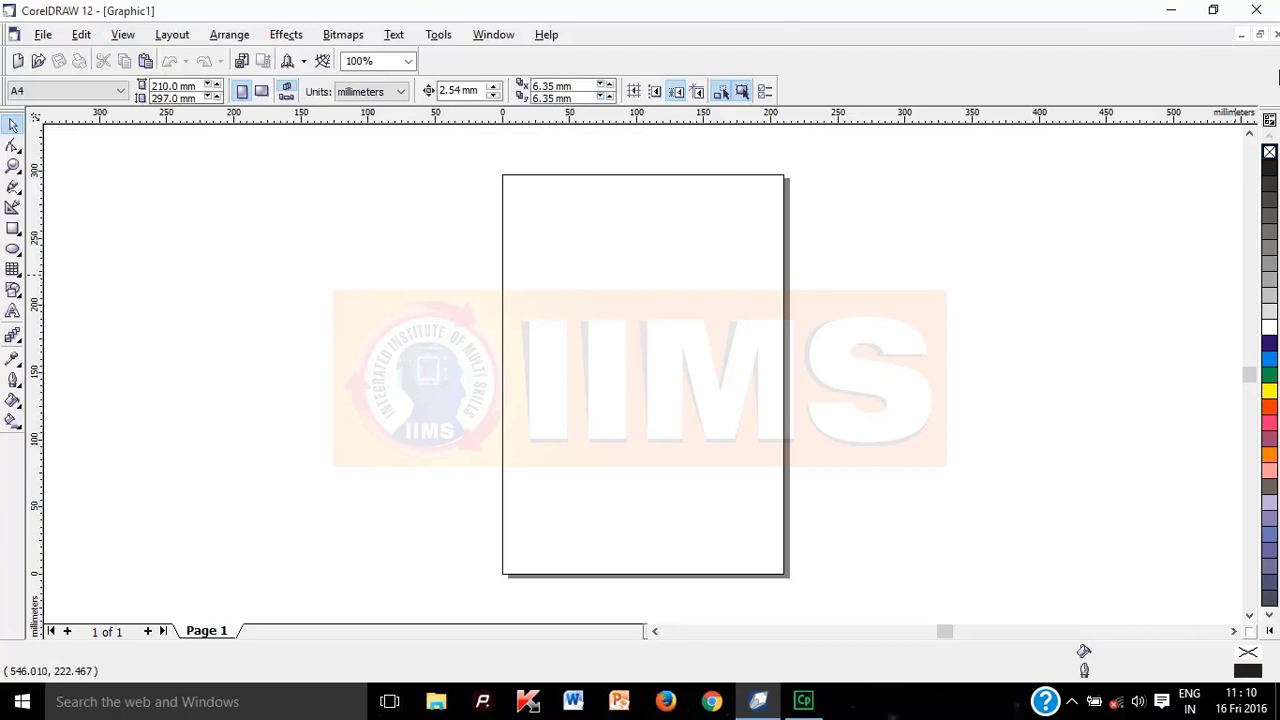
# Close the current drawing and create a new blank document.
pyautogui.click(1277, 35)
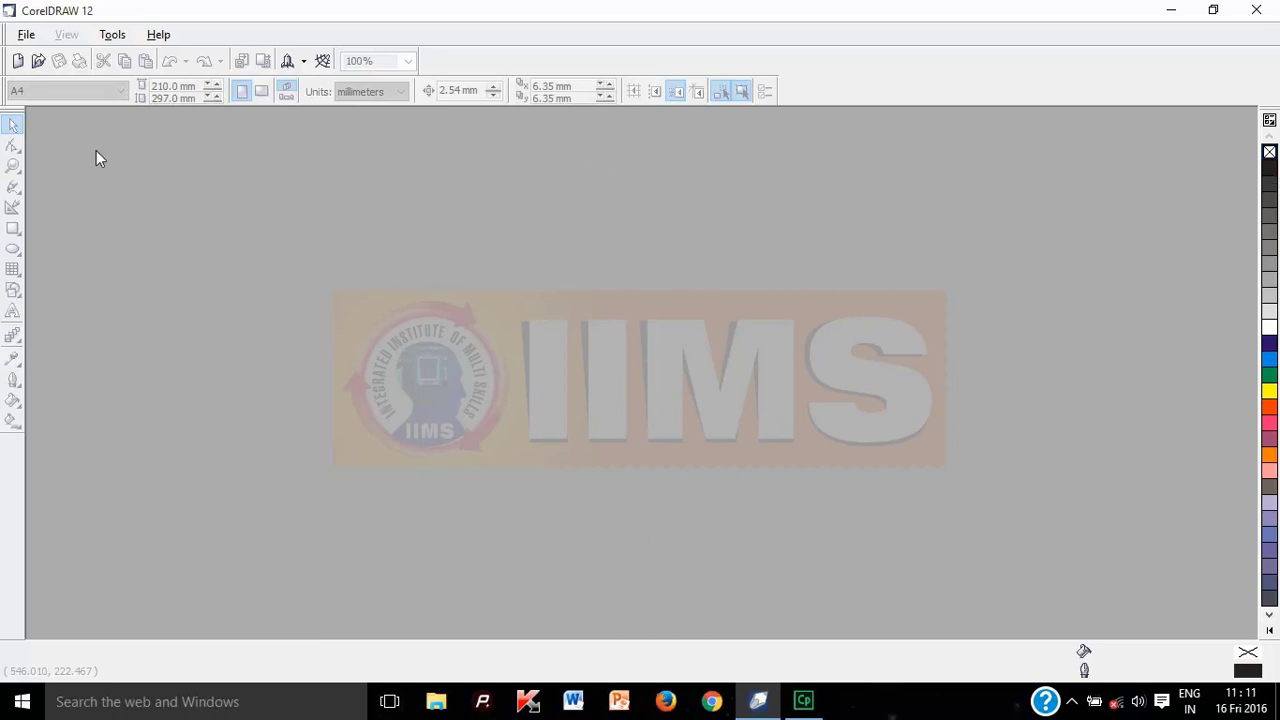
pyautogui.click(25, 34)
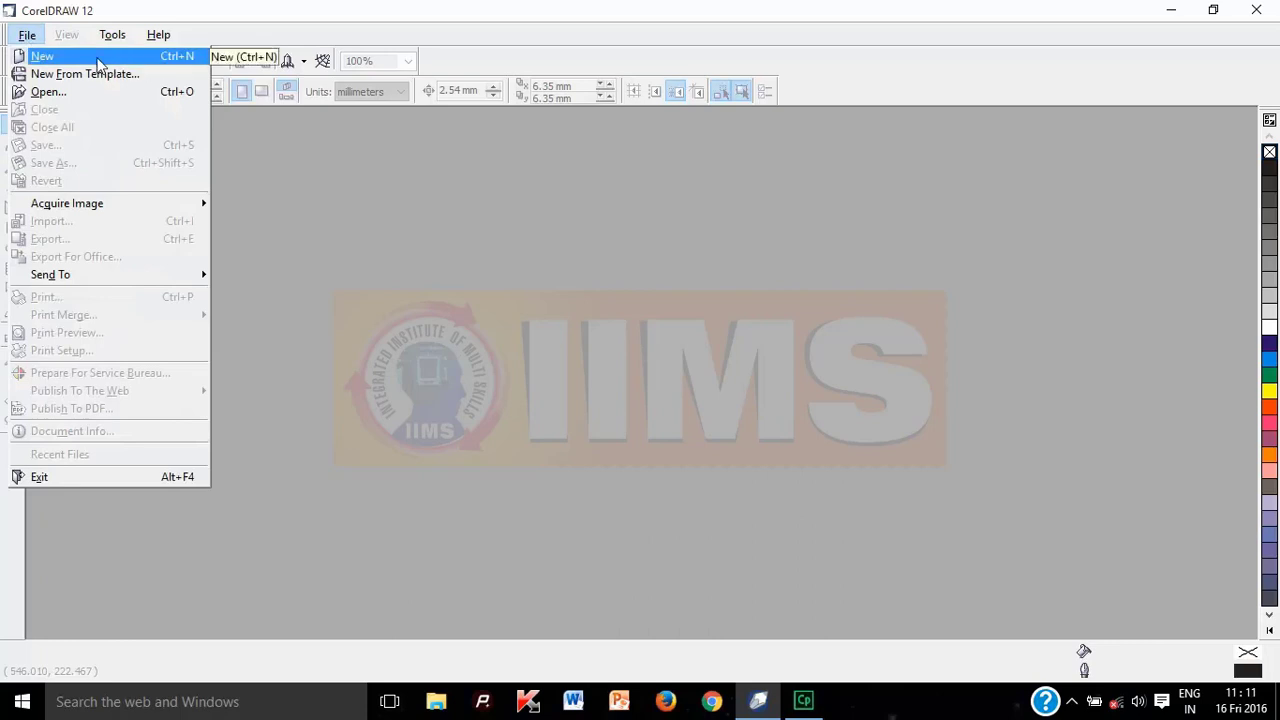
pyautogui.click(176, 57)
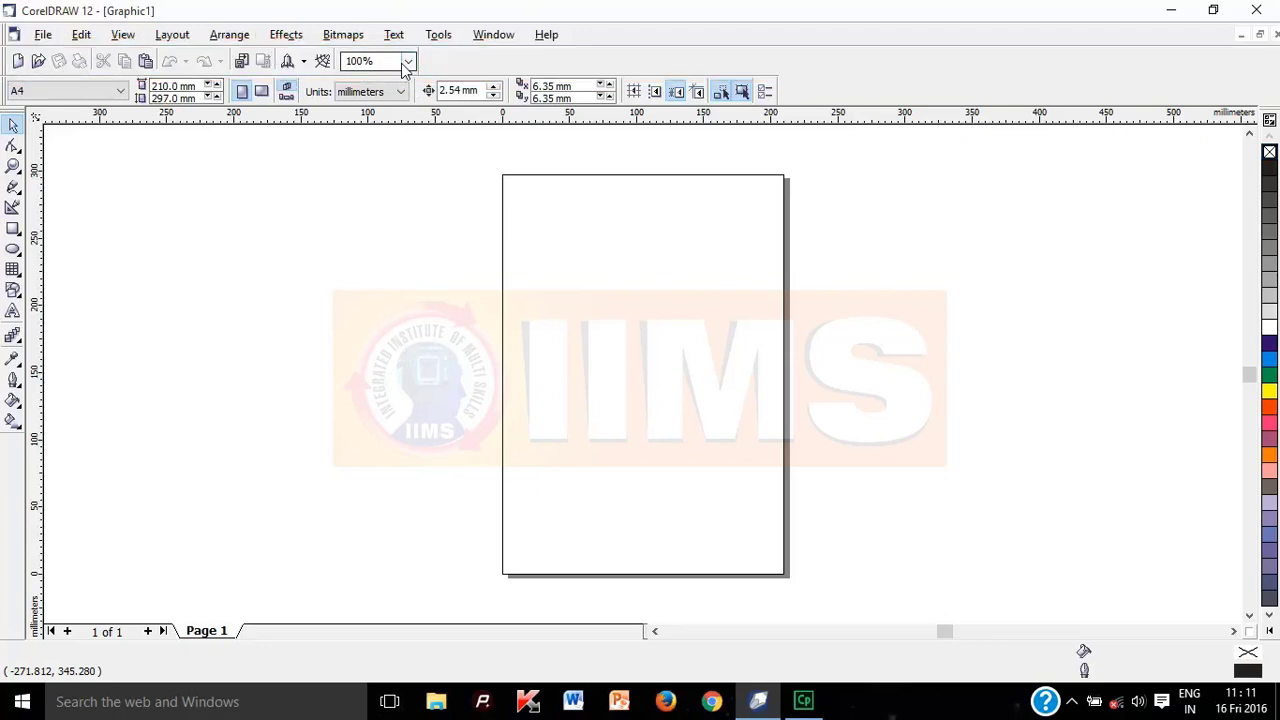
# Bring up the Open Drawing dialog, move it aside, and cancel without opening a file.
pyautogui.click(39, 64)
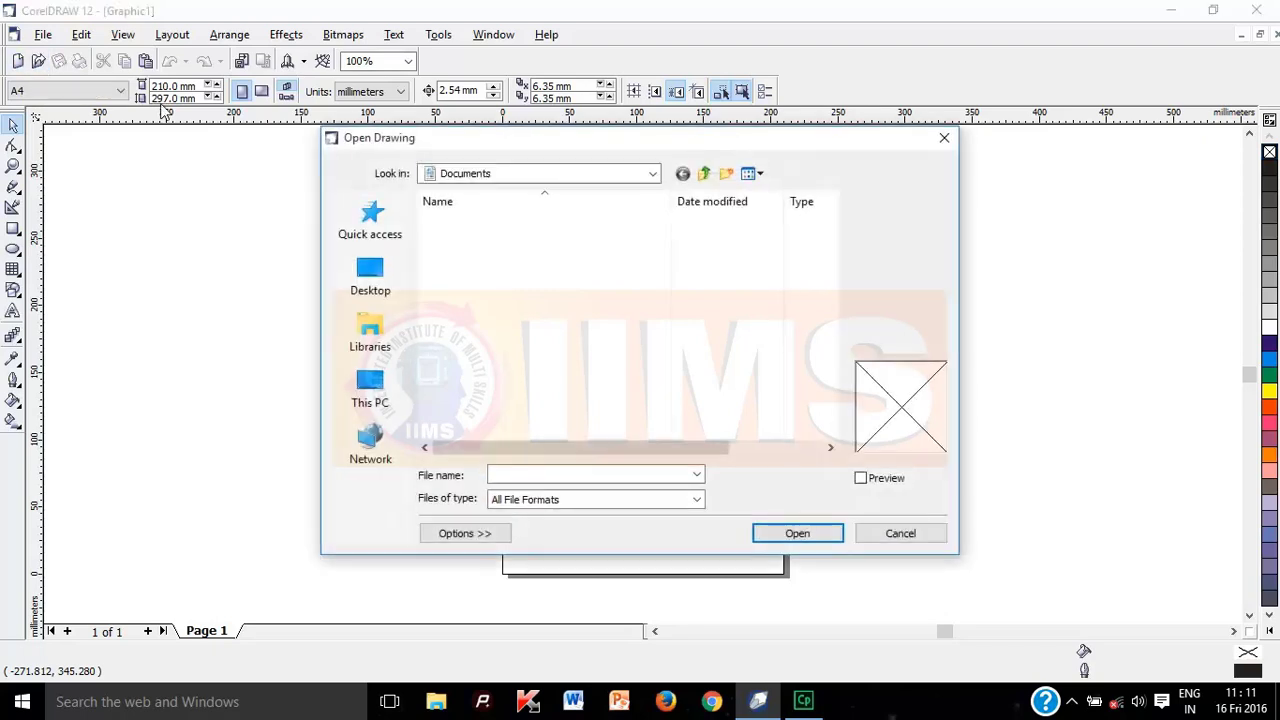
pyautogui.moveTo(490, 196); pyautogui.dragTo(466, 179)
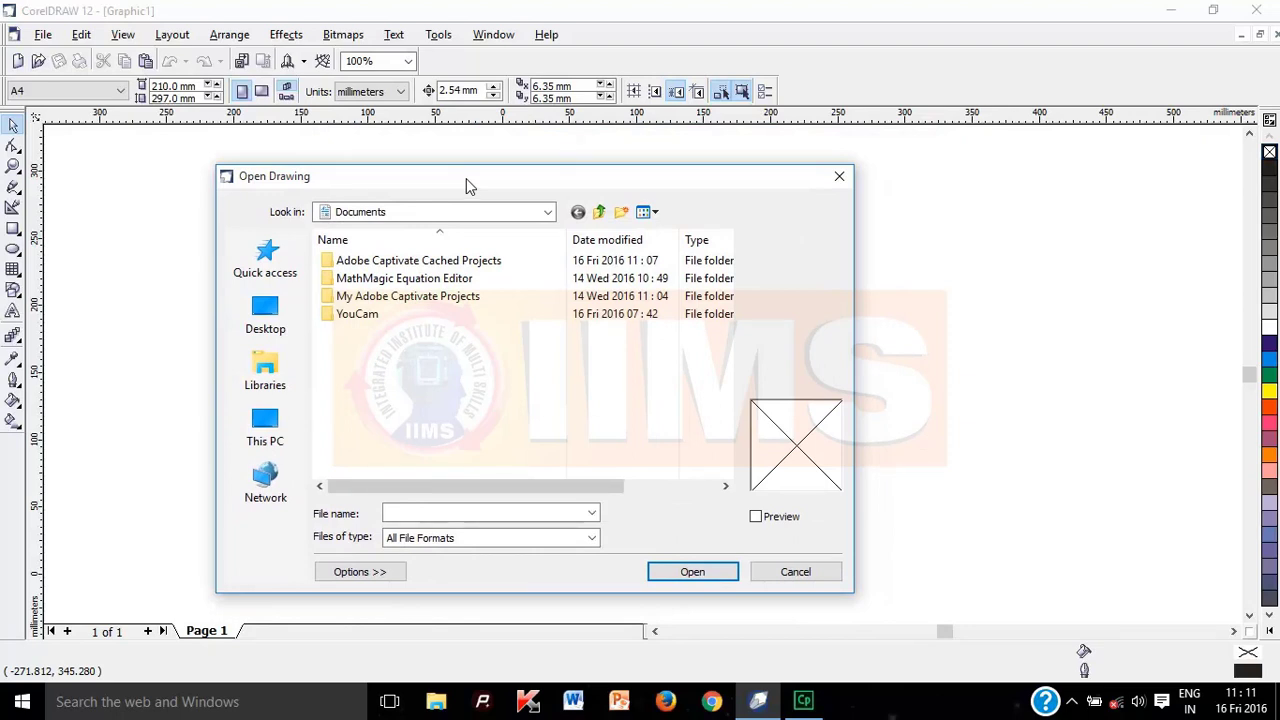
pyautogui.click(818, 578)
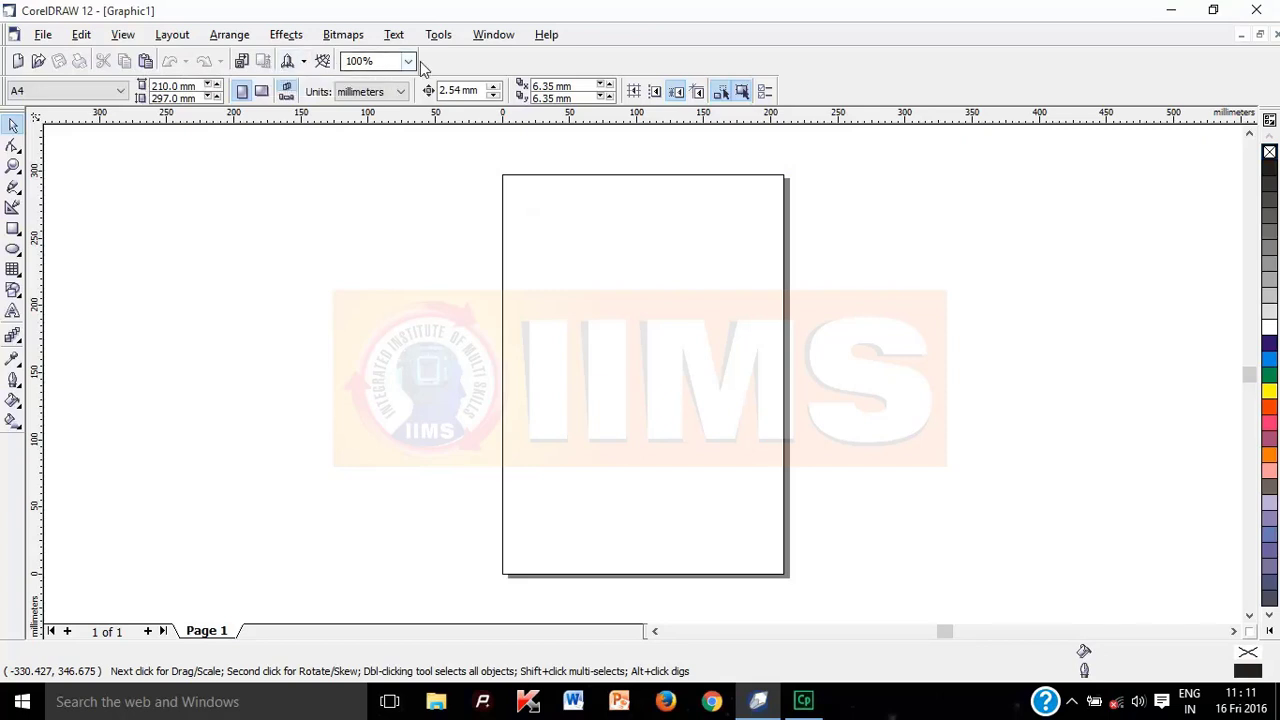
# Set the zoom level to 25% and return it to 100%.
pyautogui.click(409, 64)
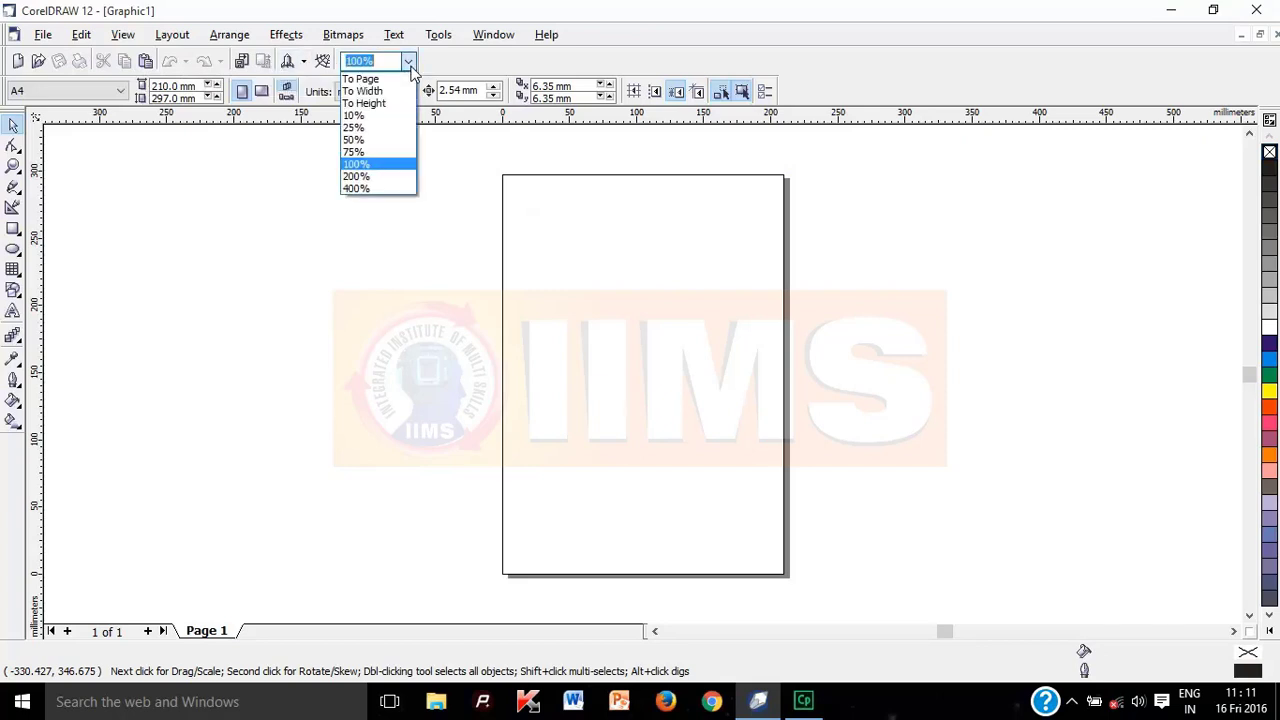
pyautogui.click(378, 135)
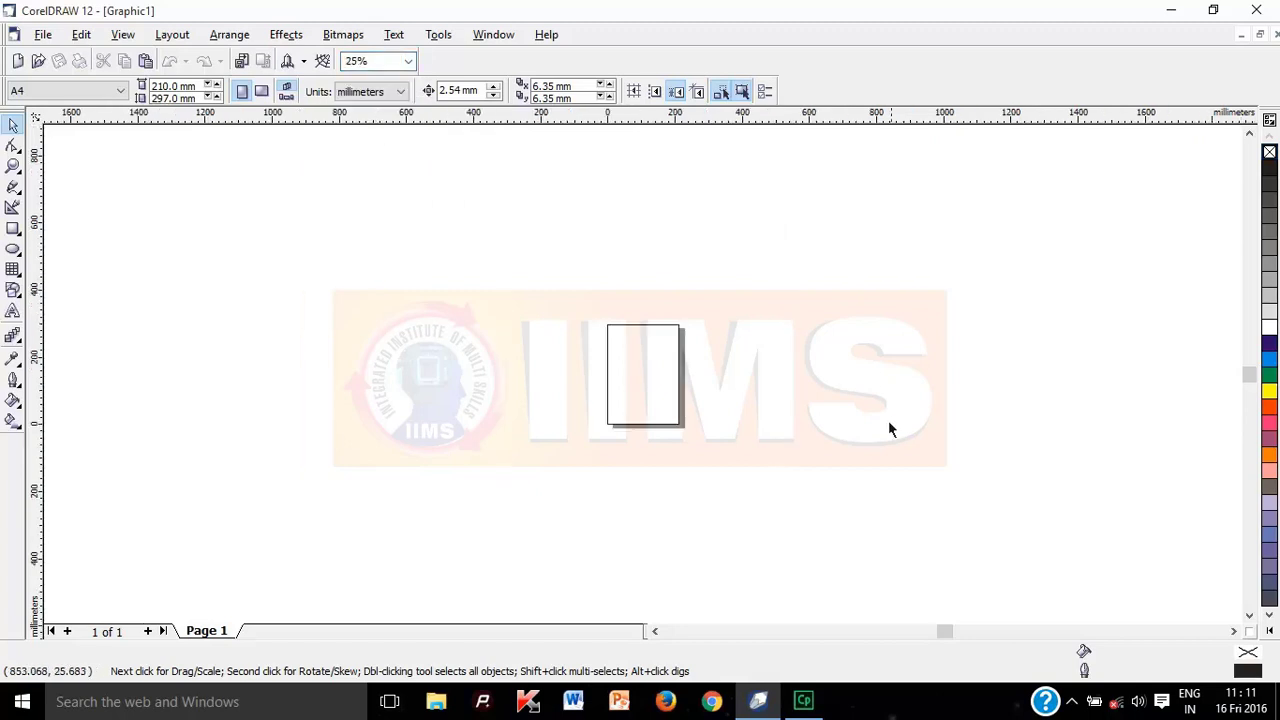
pyautogui.click(409, 62)
pyautogui.click(379, 163)
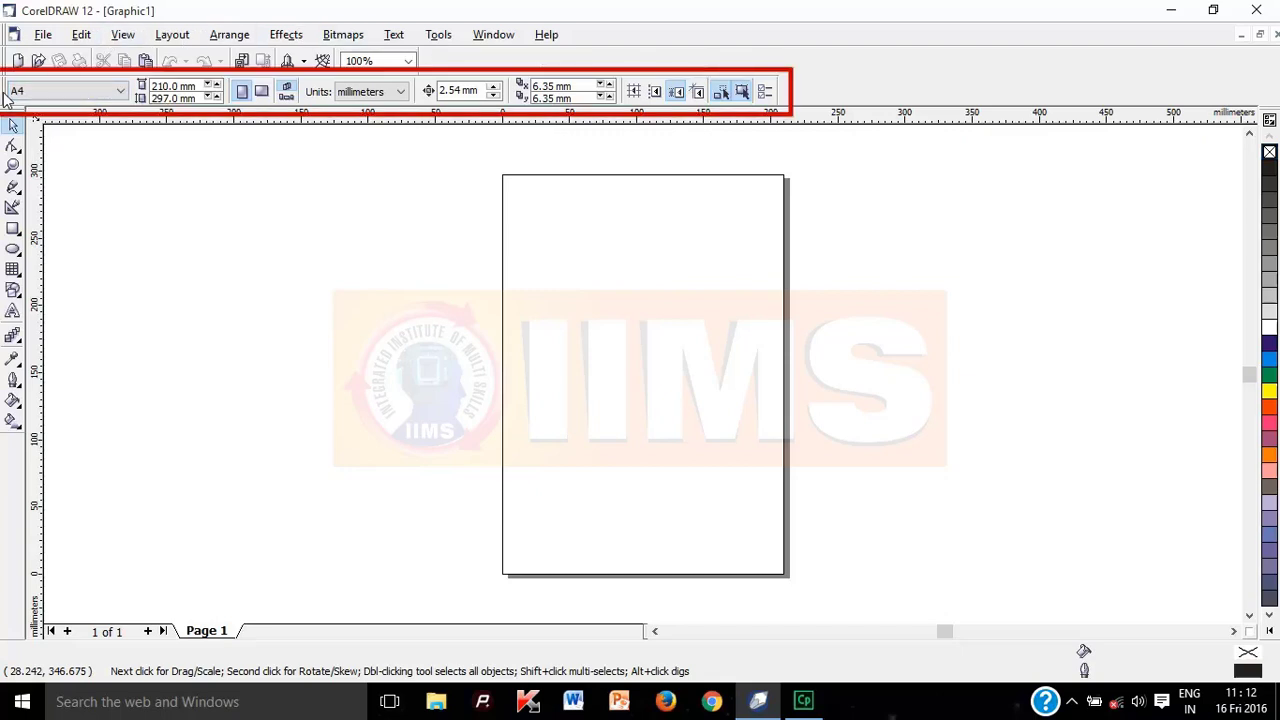
# Undock the property bar into the workspace and dock it again above the drawing area.
pyautogui.moveTo(6, 95); pyautogui.dragTo(193, 196)
pyautogui.moveTo(337, 199); pyautogui.dragTo(257, 74)
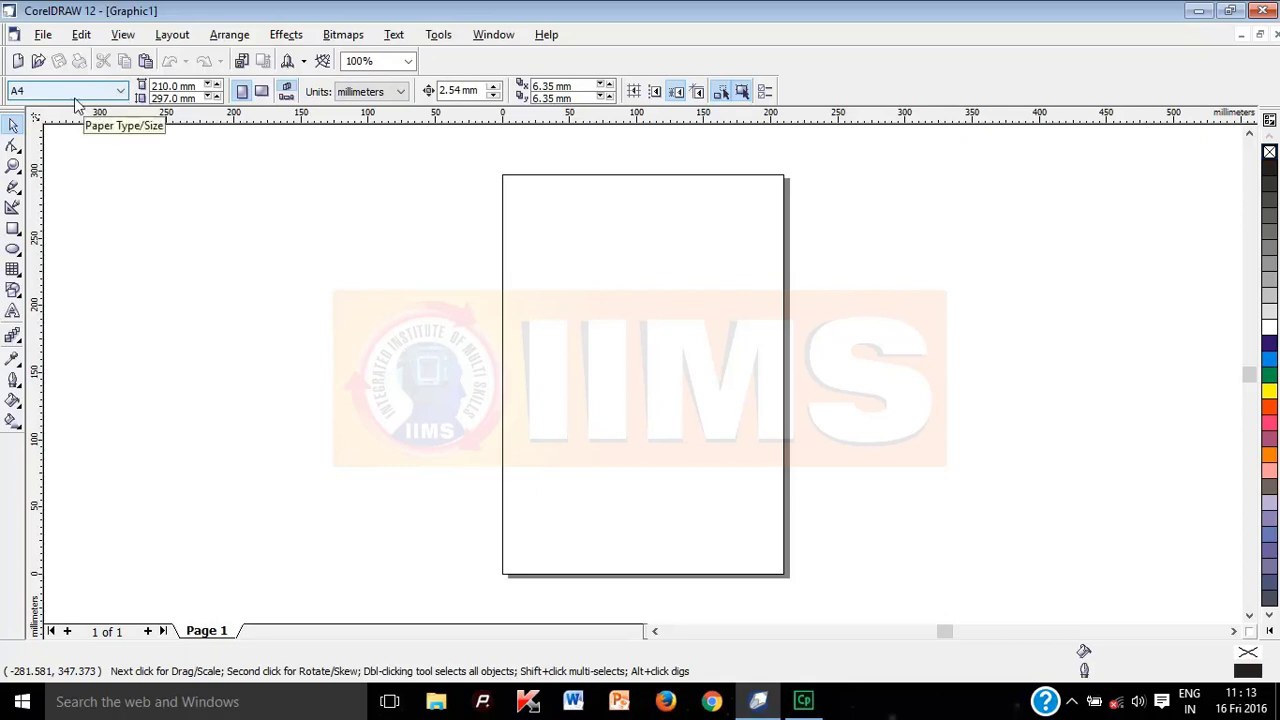
# Look through the available paper types and set the page size to A3.
pyautogui.click(121, 91)
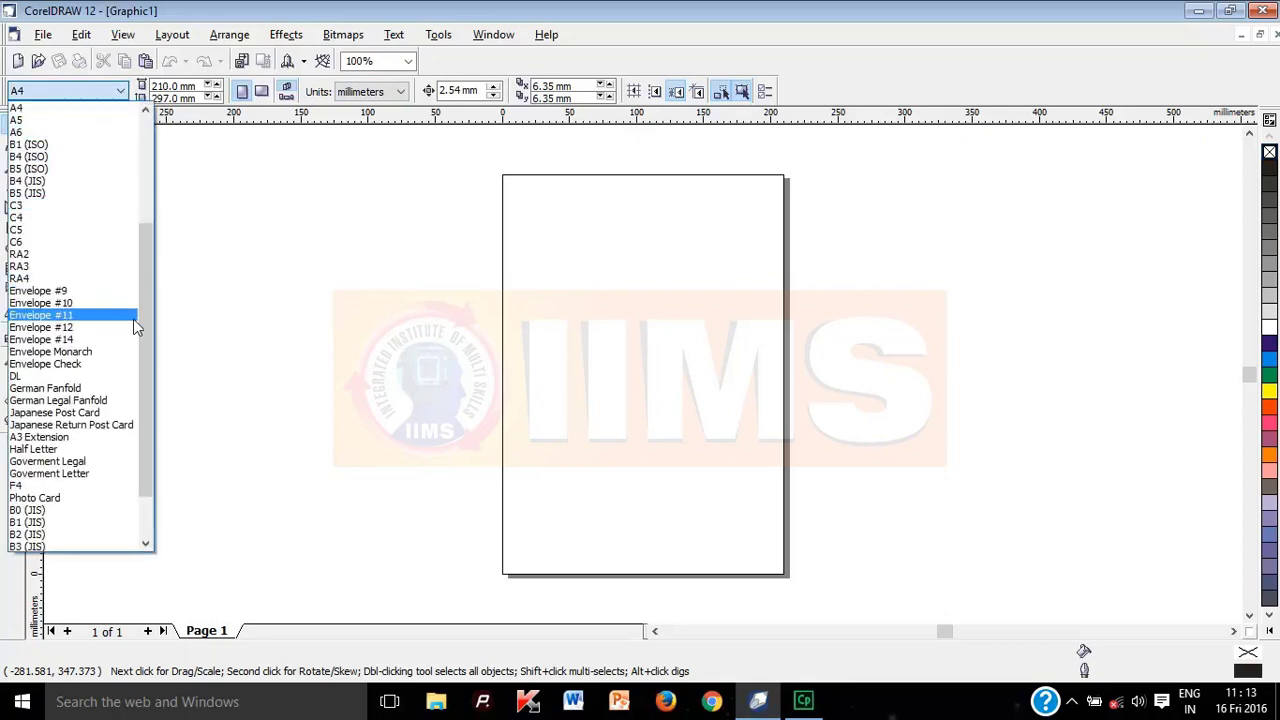
pyautogui.scroll(5, 140, 300)
pyautogui.click(231, 199)
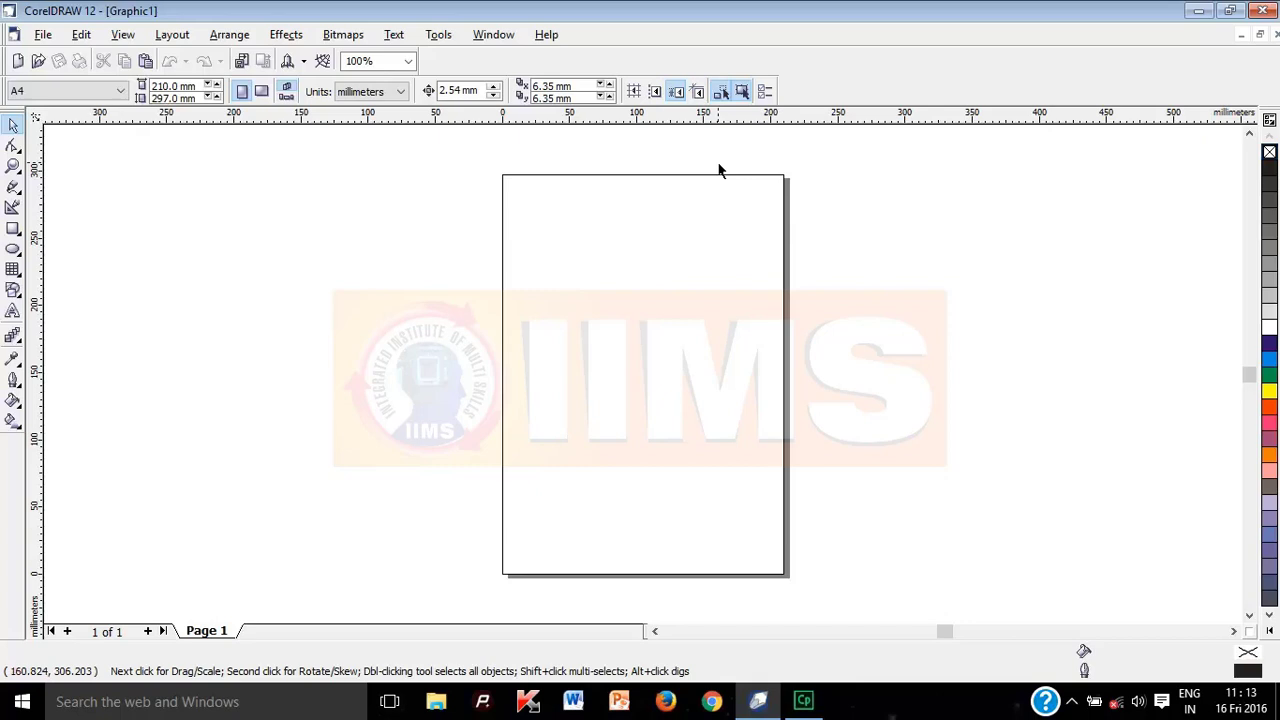
pyautogui.click(121, 89)
pyautogui.click(177, 171)
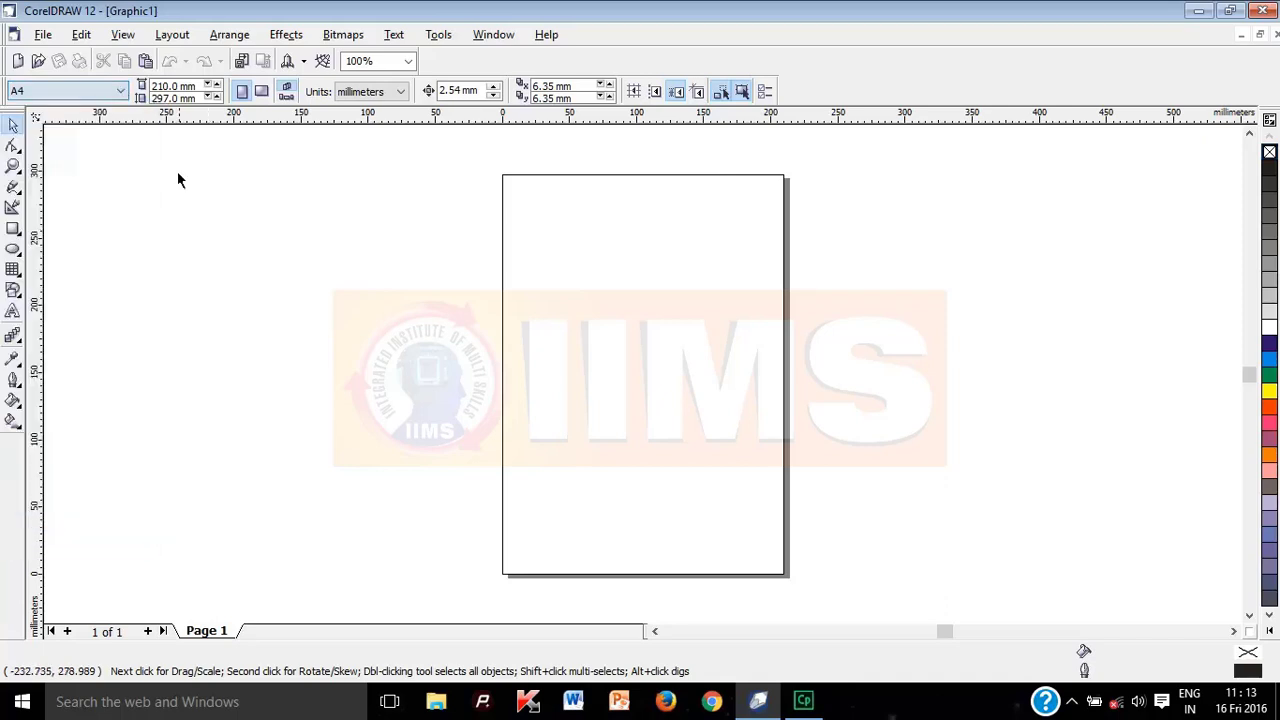
pyautogui.click(119, 89)
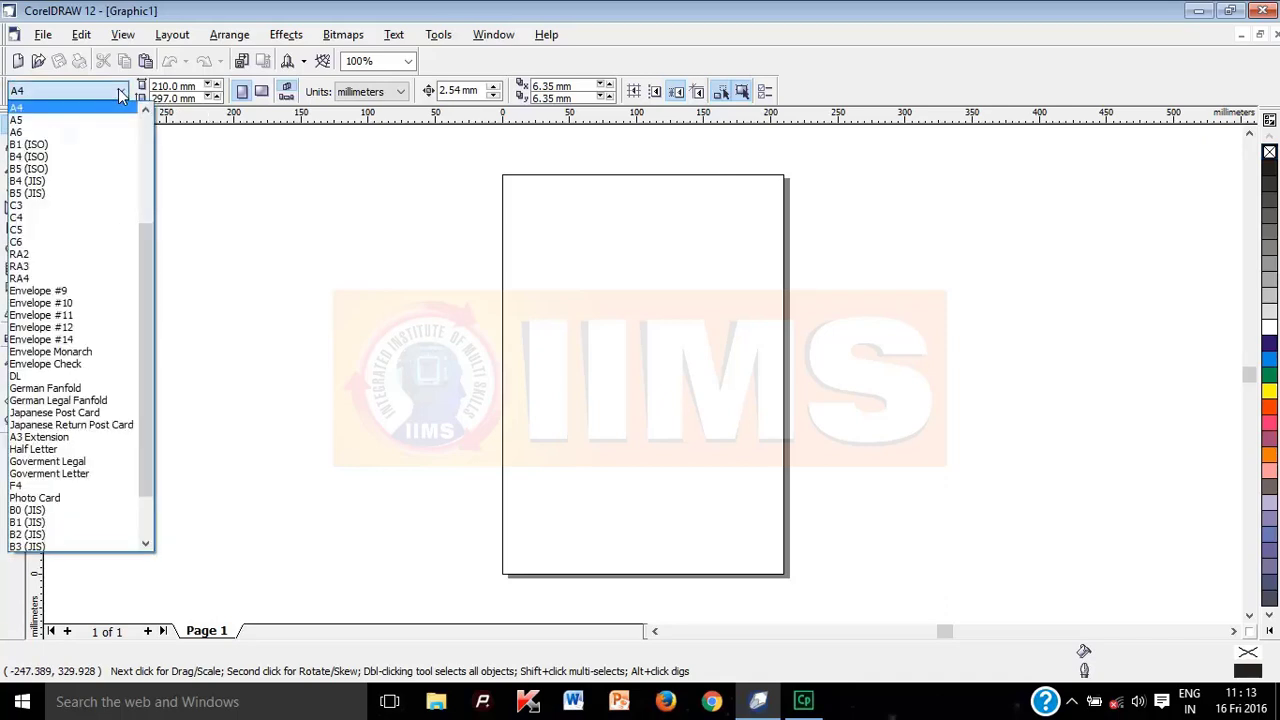
pyautogui.scroll(2, 140, 200)
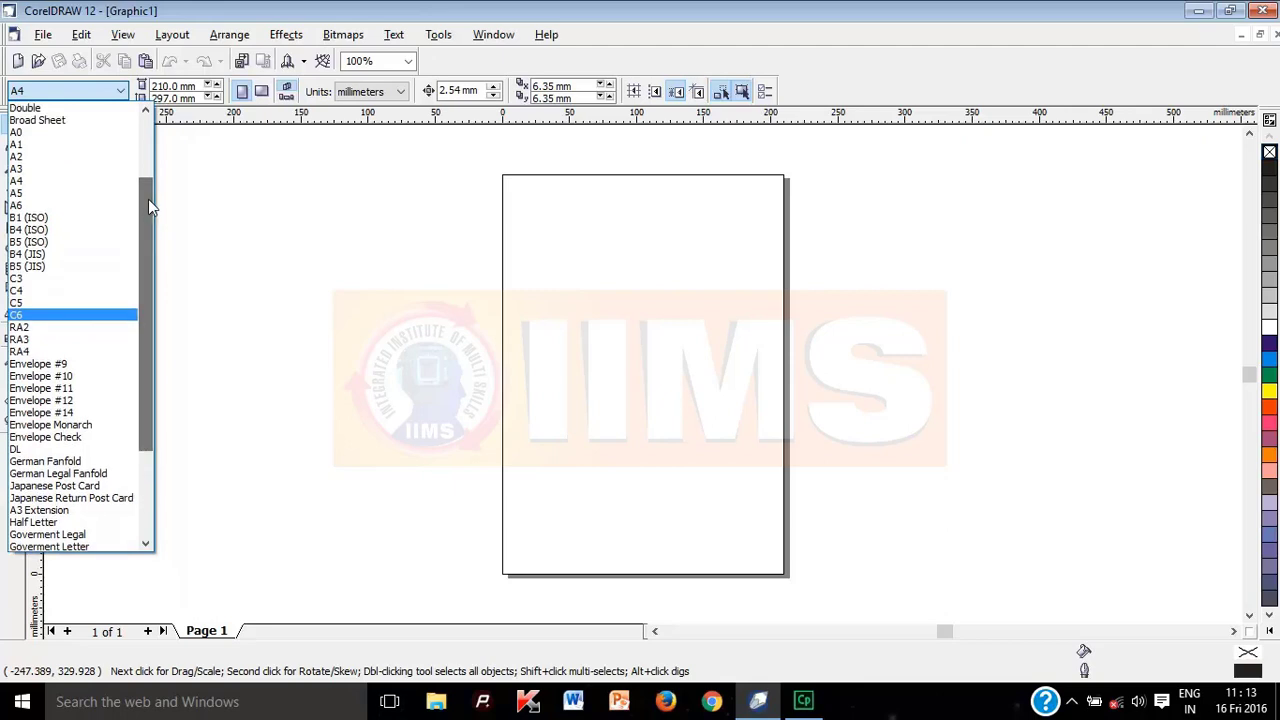
pyautogui.click(84, 171)
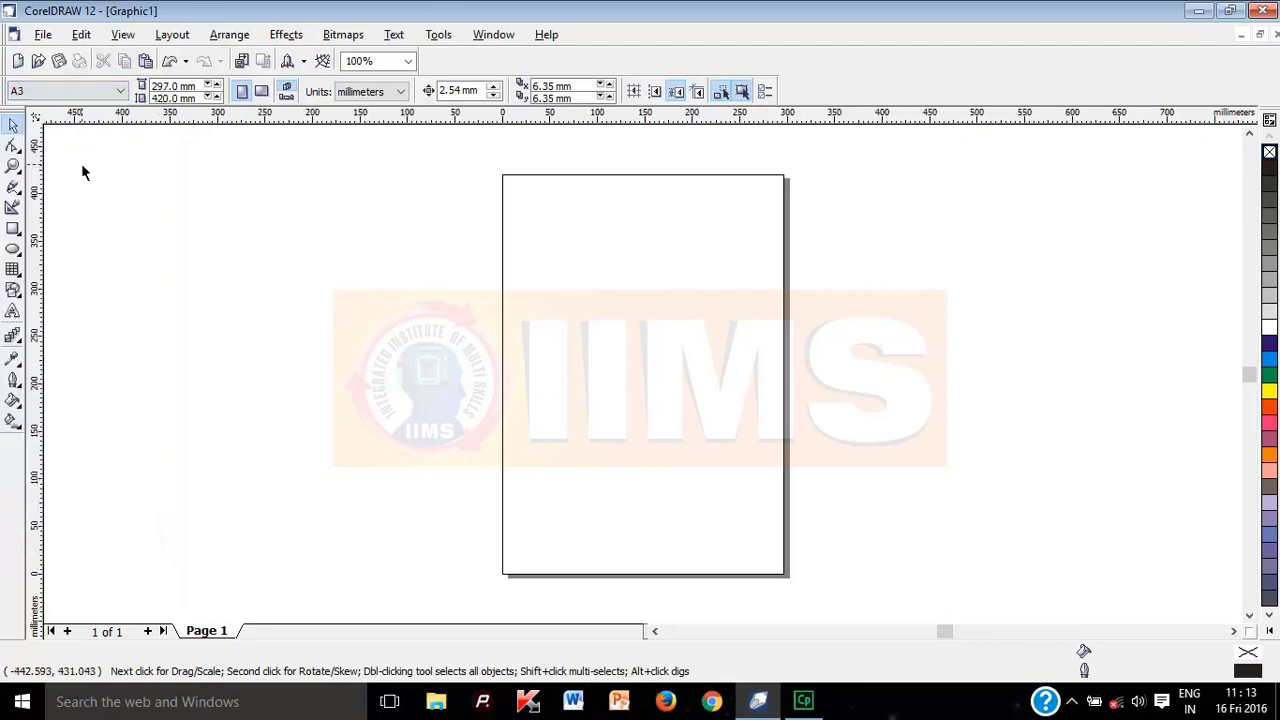
# Switch the page size to Legal and set it back to A3.
pyautogui.click(121, 89)
pyautogui.scroll(5, 145, 248)
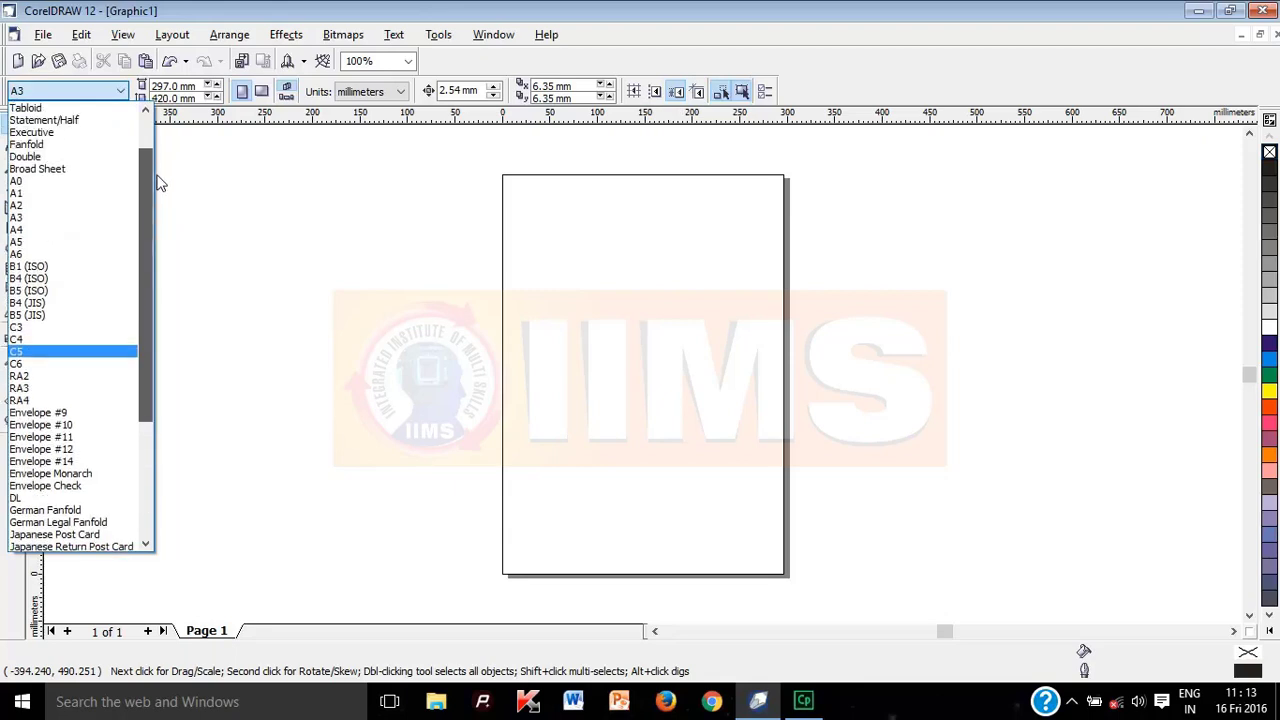
pyautogui.click(103, 149)
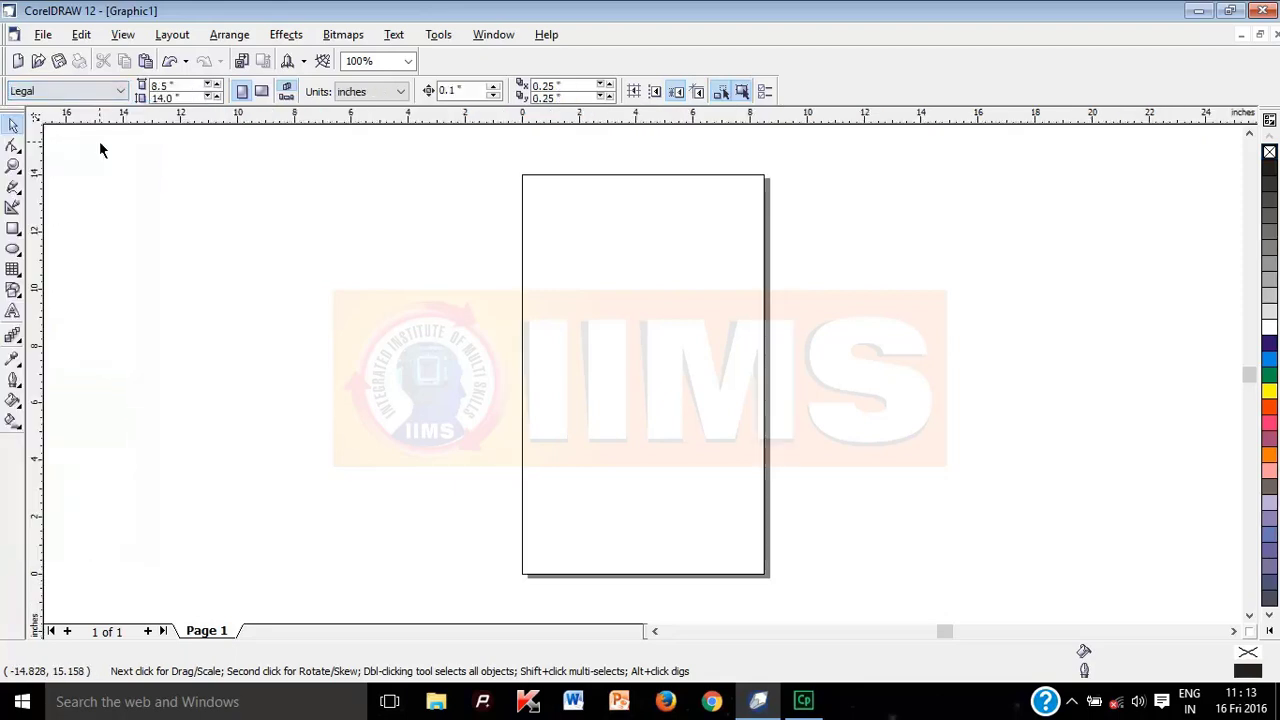
pyautogui.click(120, 90)
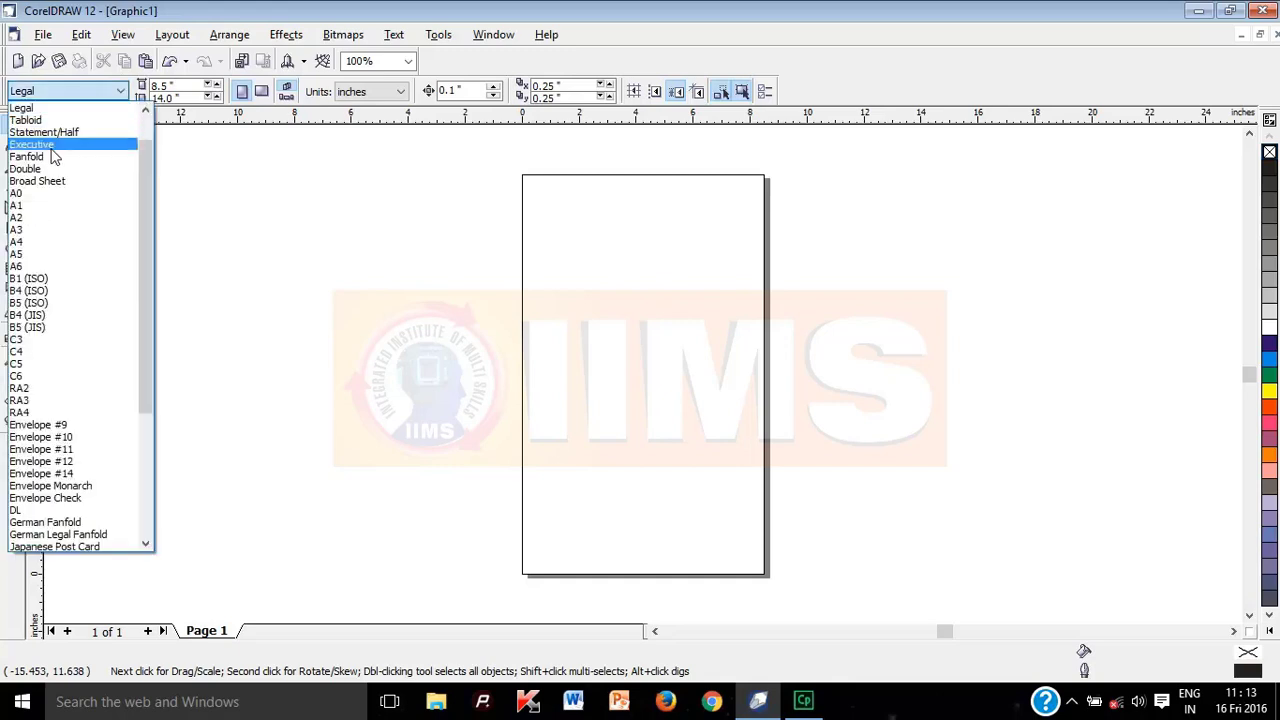
pyautogui.click(42, 233)
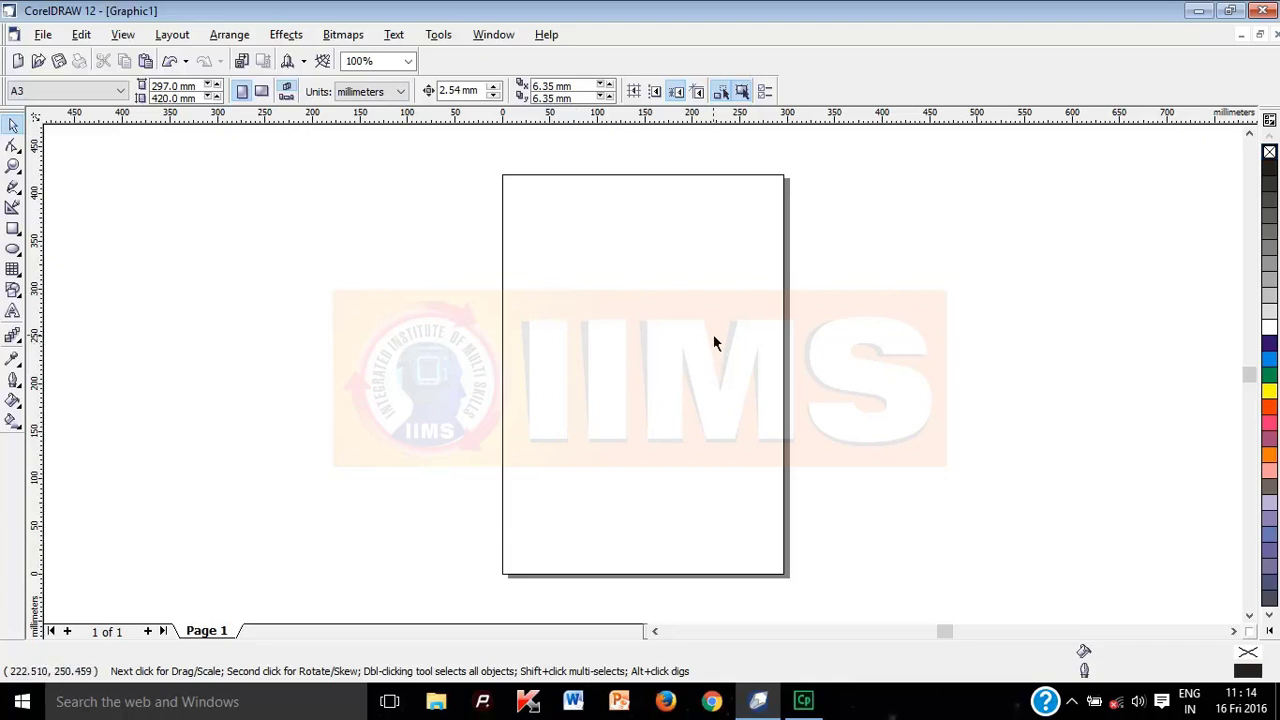
# Change the drawing units to inches.
pyautogui.click(390, 96)
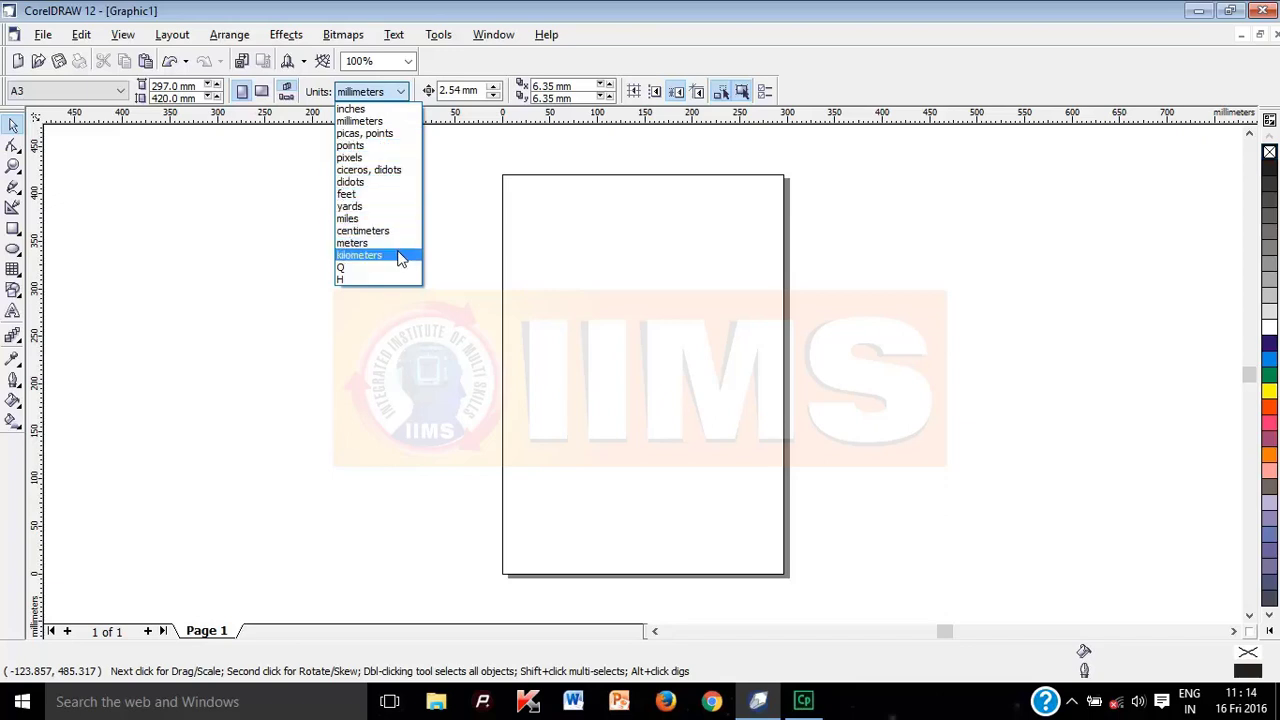
pyautogui.click(375, 110)
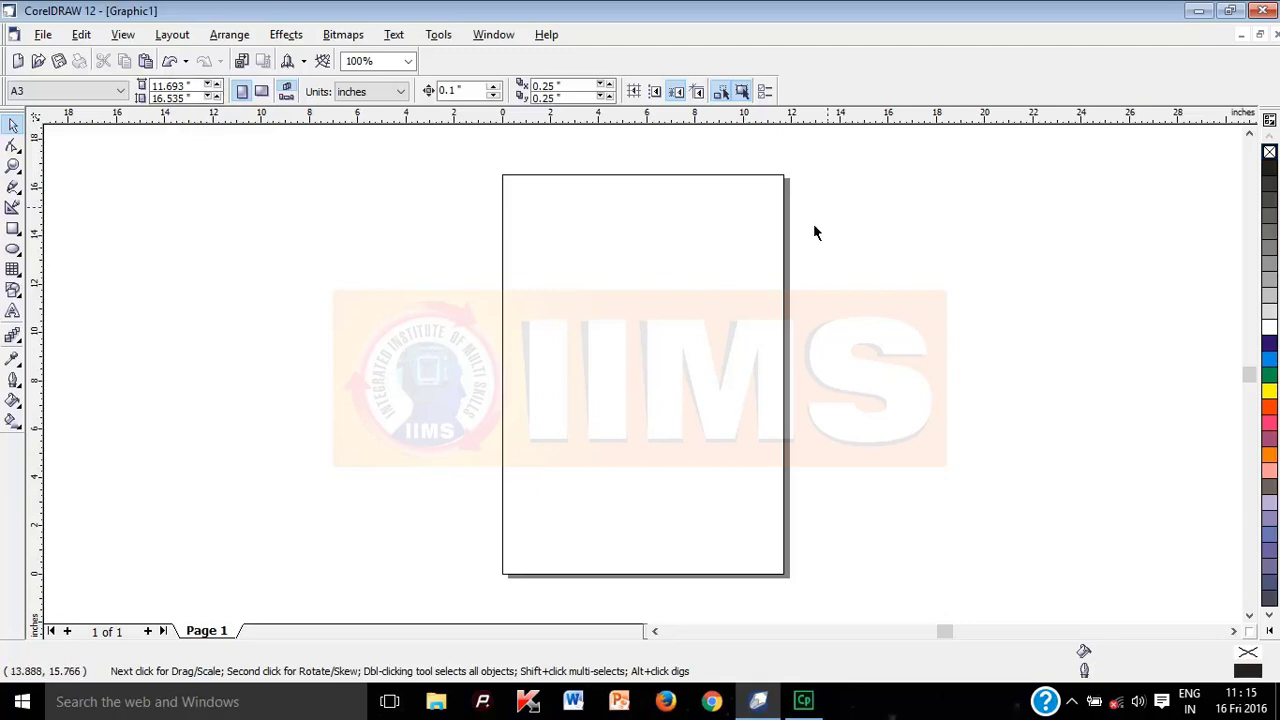
# Toggle the page orientation between landscape and portrait several times, ending on portrait.
pyautogui.click(262, 92)
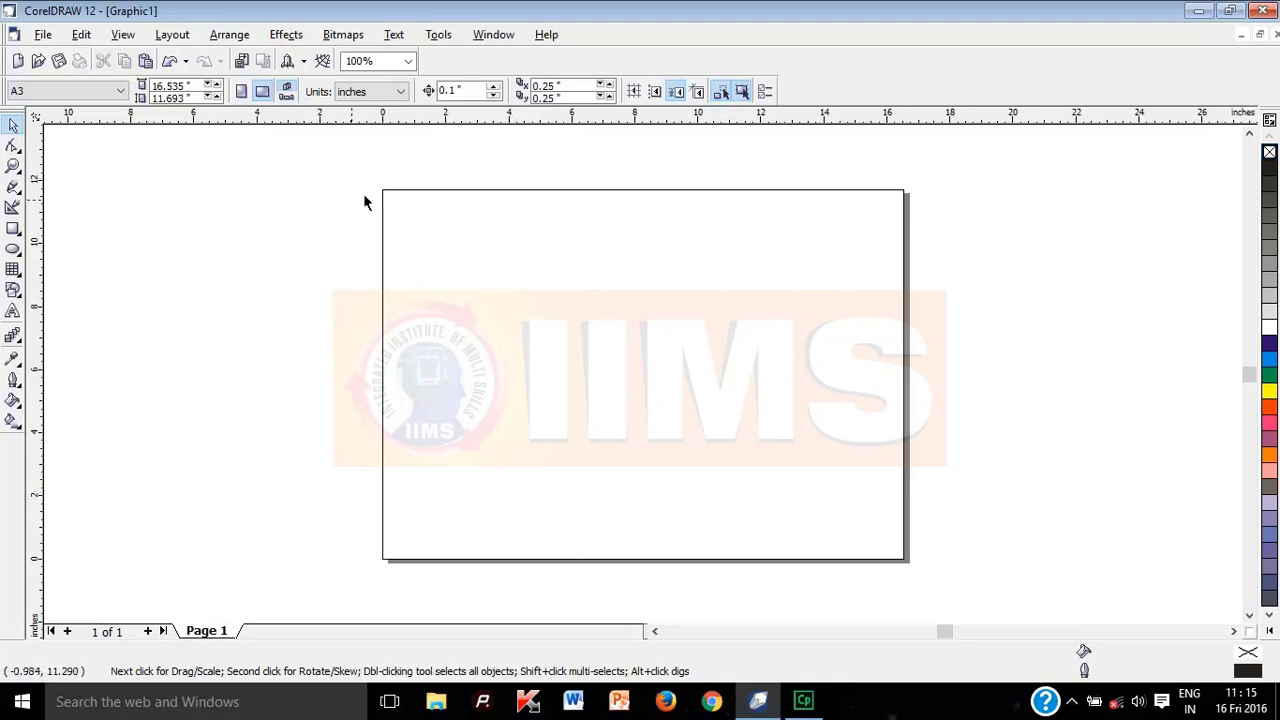
pyautogui.click(242, 92)
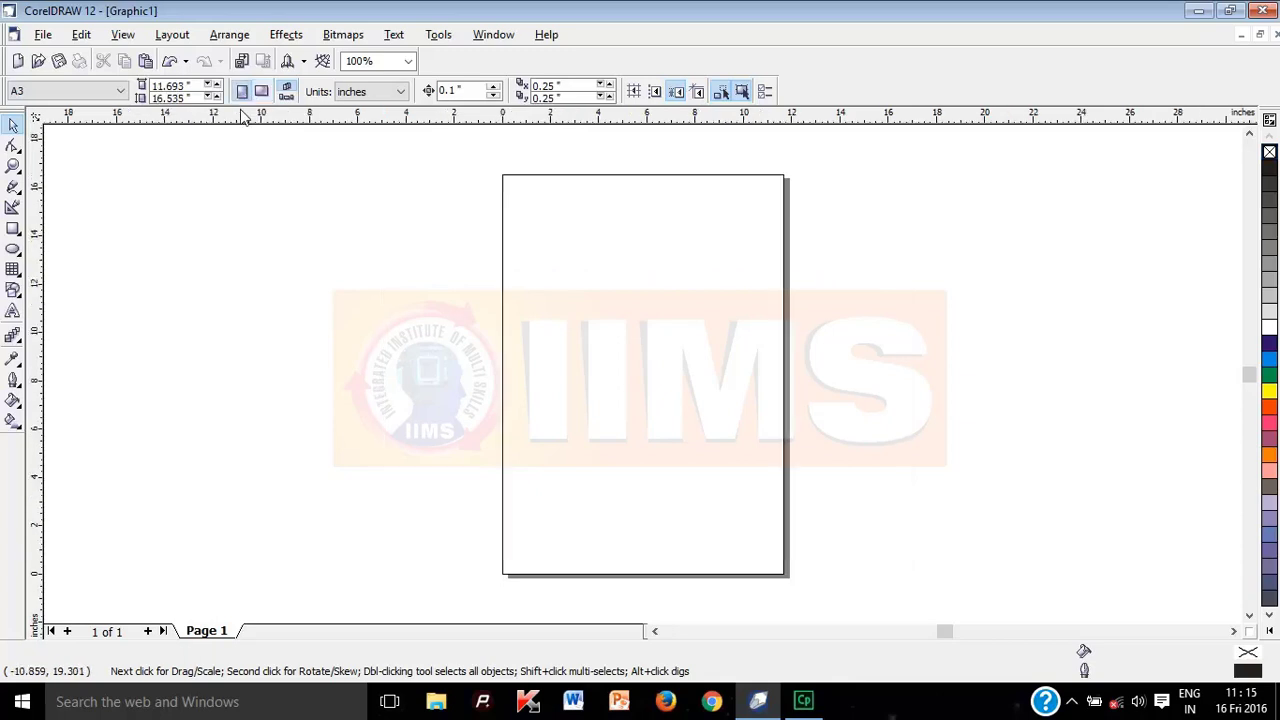
pyautogui.click(261, 92)
pyautogui.click(242, 92)
pyautogui.click(261, 92)
pyautogui.click(242, 92)
pyautogui.click(261, 92)
pyautogui.click(242, 92)
pyautogui.click(287, 92)
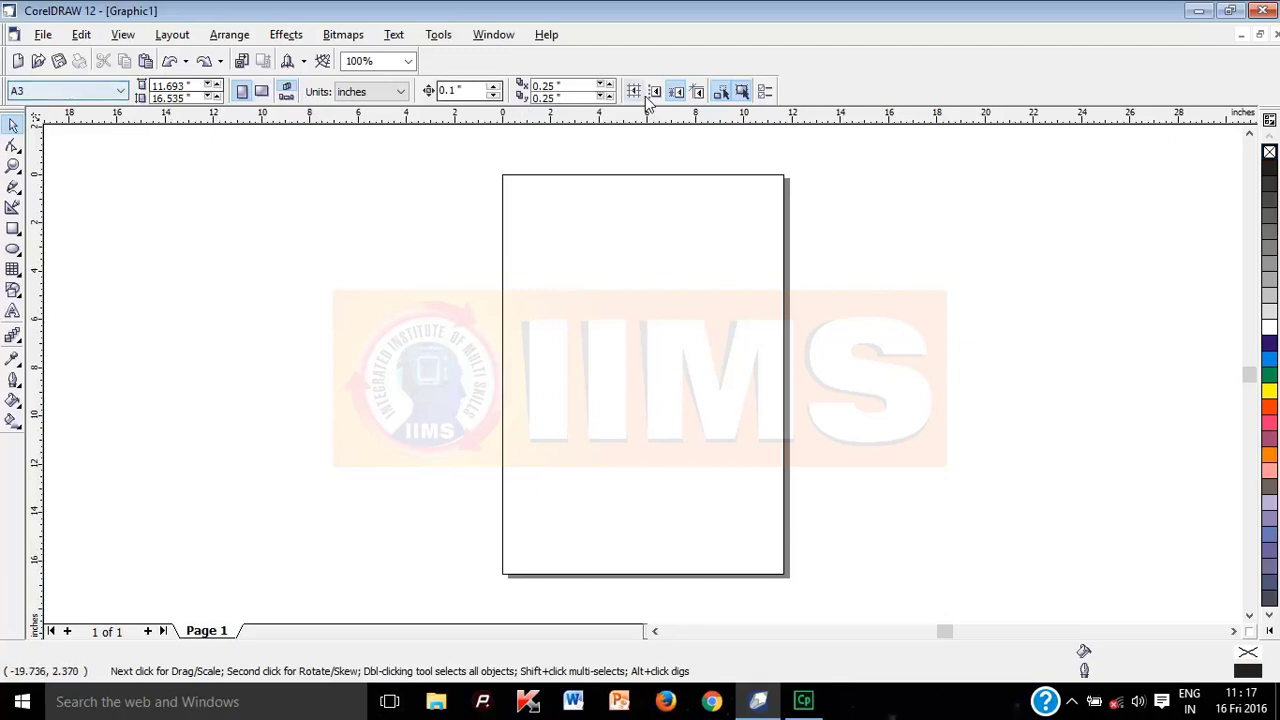
pyautogui.click(741, 92)
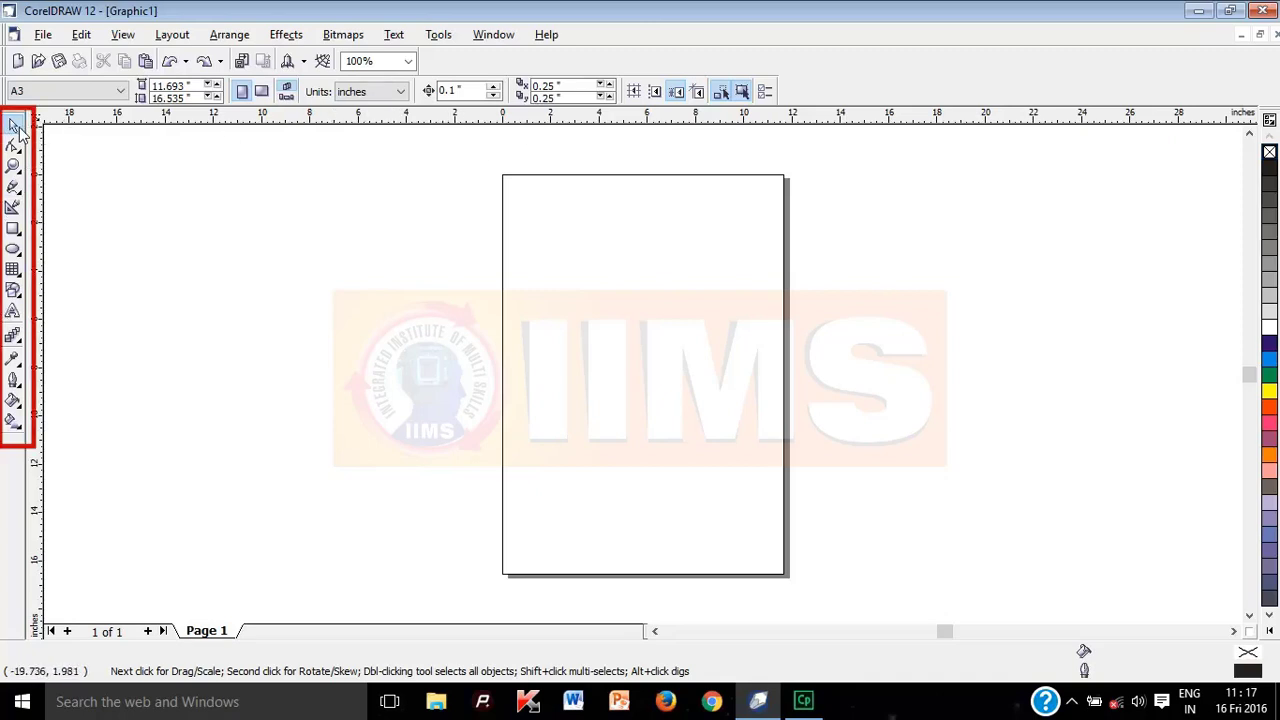
# Undock the Toolbox as a floating palette and dock it again beside the drawing area.
pyautogui.moveTo(15, 118); pyautogui.dragTo(257, 168)
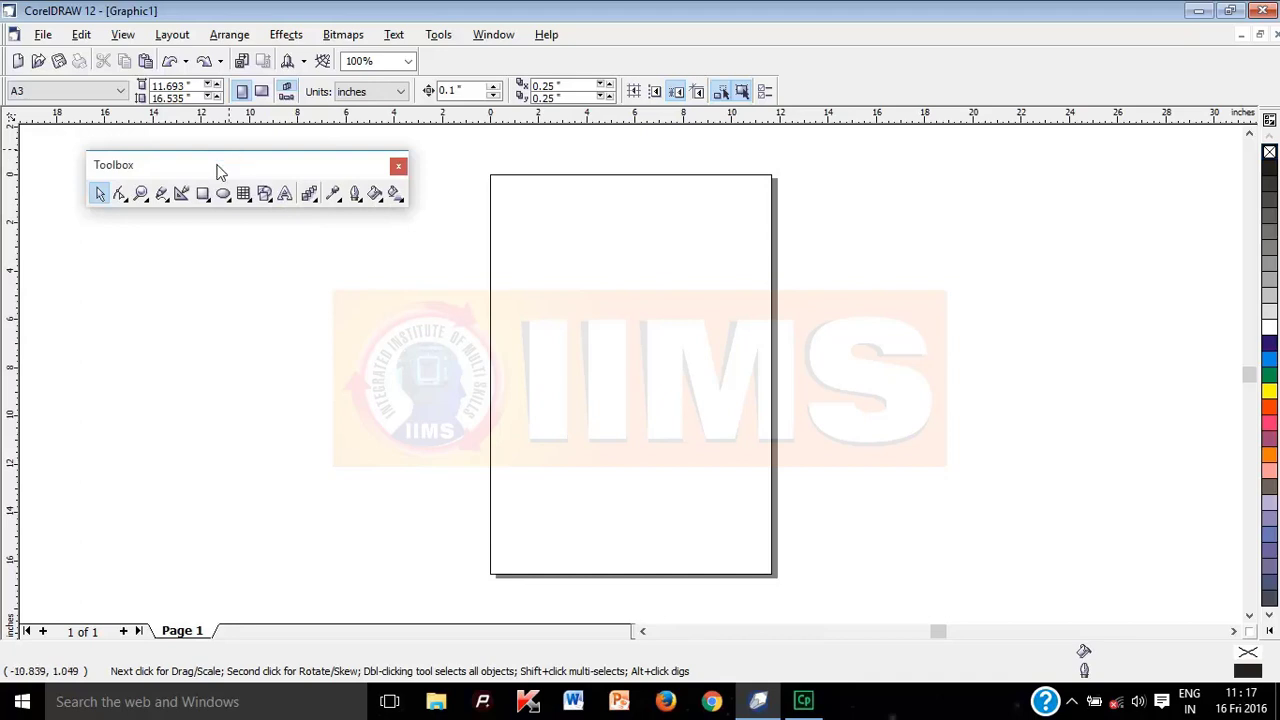
pyautogui.doubleClick(246, 166)
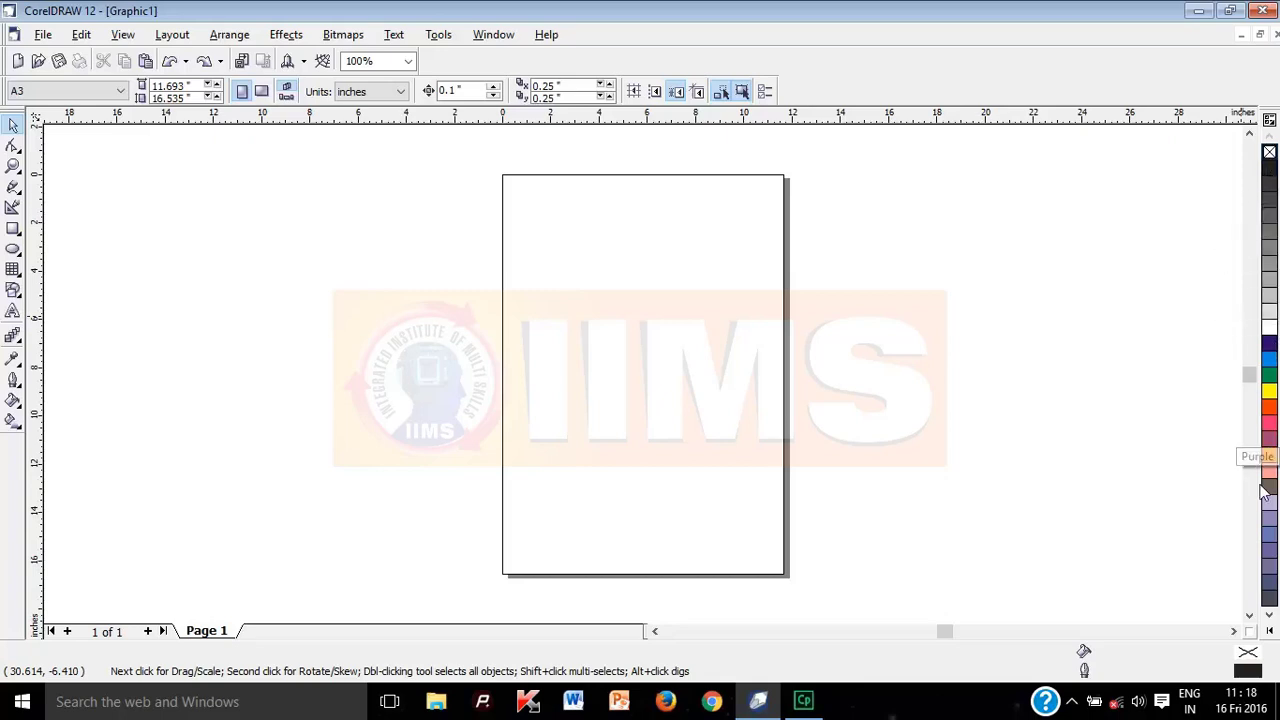
# Scroll the color palette down to view further swatches.
pyautogui.click(1270, 616)
pyautogui.click(1270, 616)
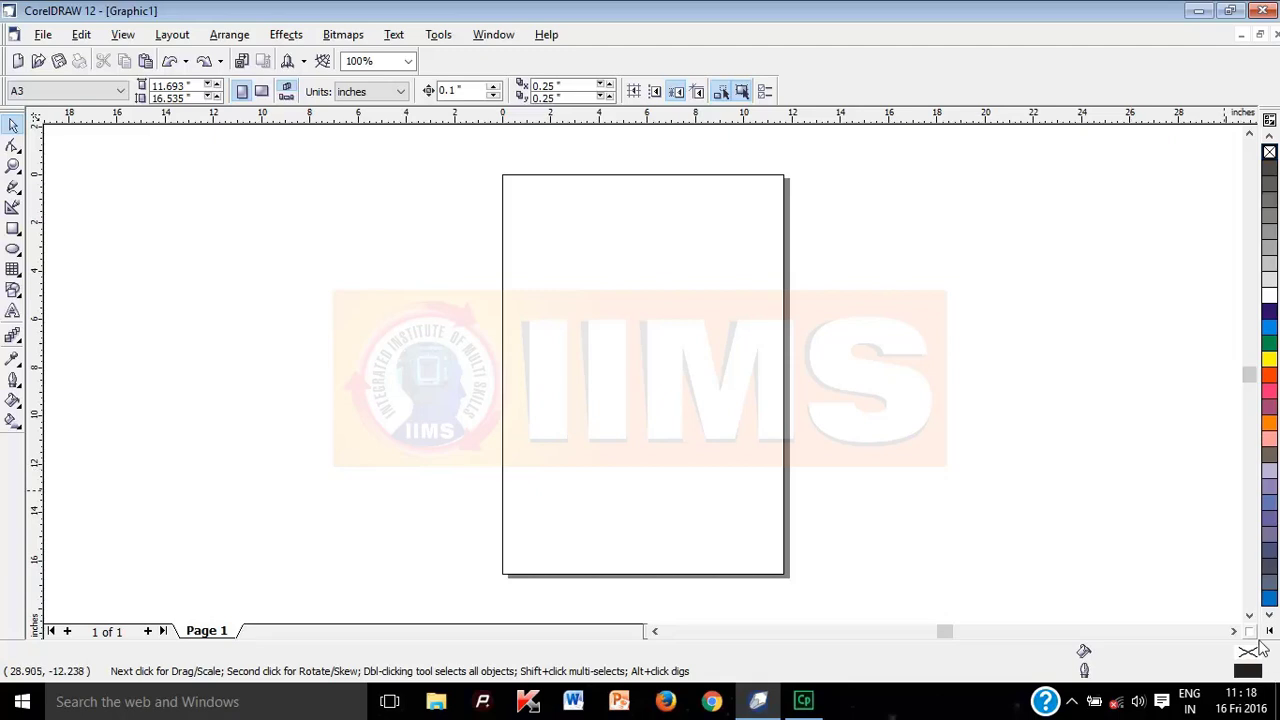
# Browse the remaining swatches of the color palette down the list and return to its first colors.
pyautogui.click(1270, 616)
pyautogui.click(1270, 616)
pyautogui.click(1270, 616)
pyautogui.click(1270, 616)
pyautogui.click(1270, 616)
pyautogui.click(1270, 616)
pyautogui.click(1270, 616)
pyautogui.click(1270, 616)
pyautogui.click(1270, 616)
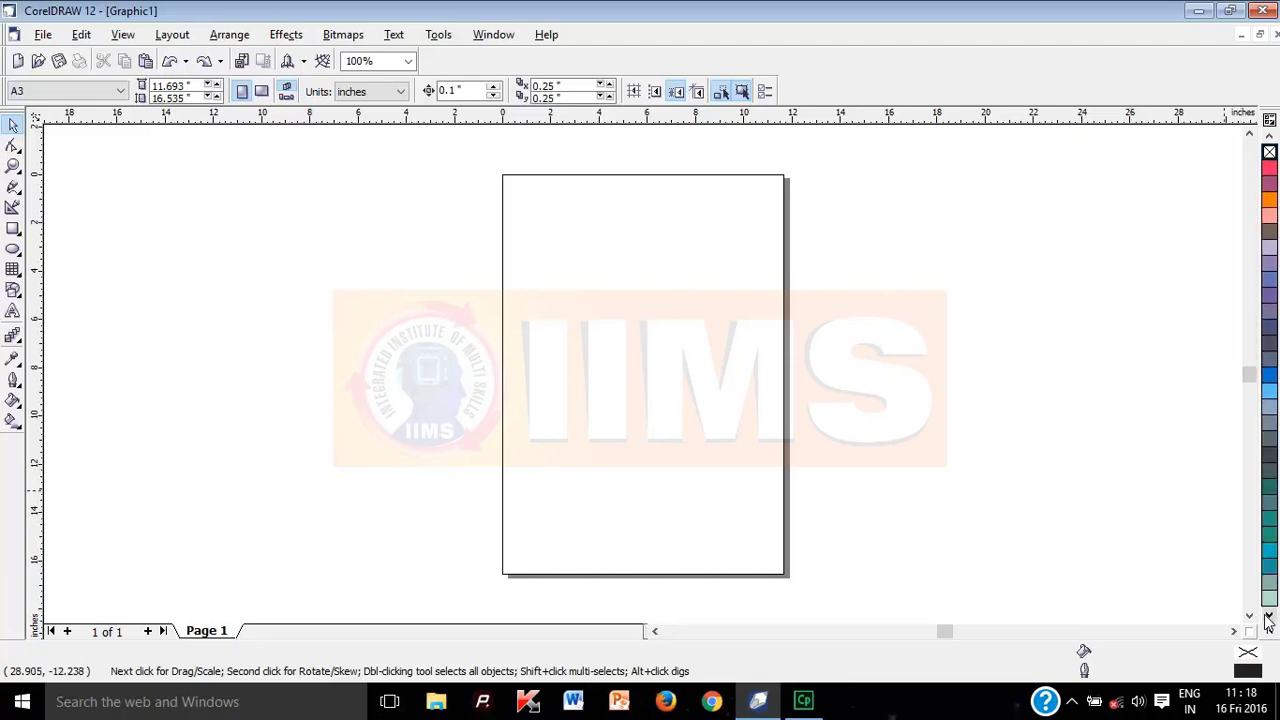
pyautogui.click(1270, 616)
pyautogui.click(1269, 136)
pyautogui.click(1269, 136)
pyautogui.click(1269, 136)
pyautogui.click(1269, 136)
pyautogui.click(1269, 136)
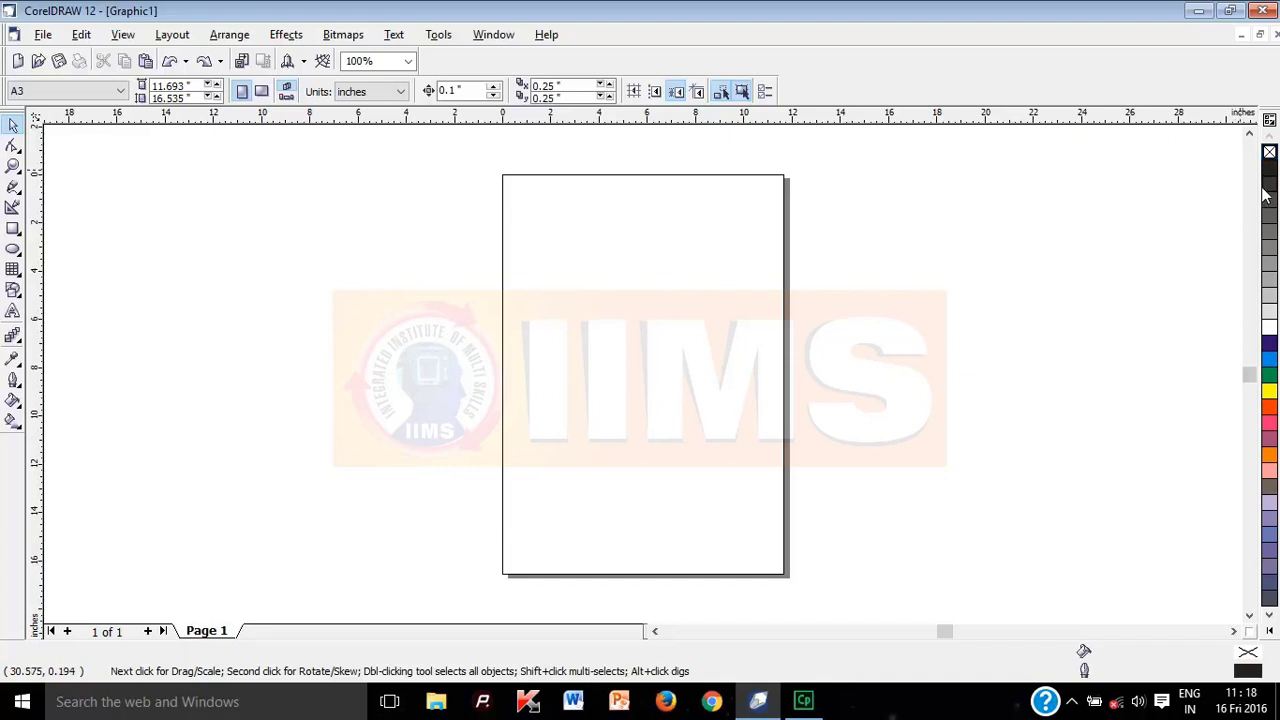
# Undock the Default CMYK palette as a floating window over the drawing area and dock it back at the edge.
pyautogui.click(1270, 120)
pyautogui.click(1273, 100)
pyautogui.moveTo(1276, 133); pyautogui.dragTo(980, 230)
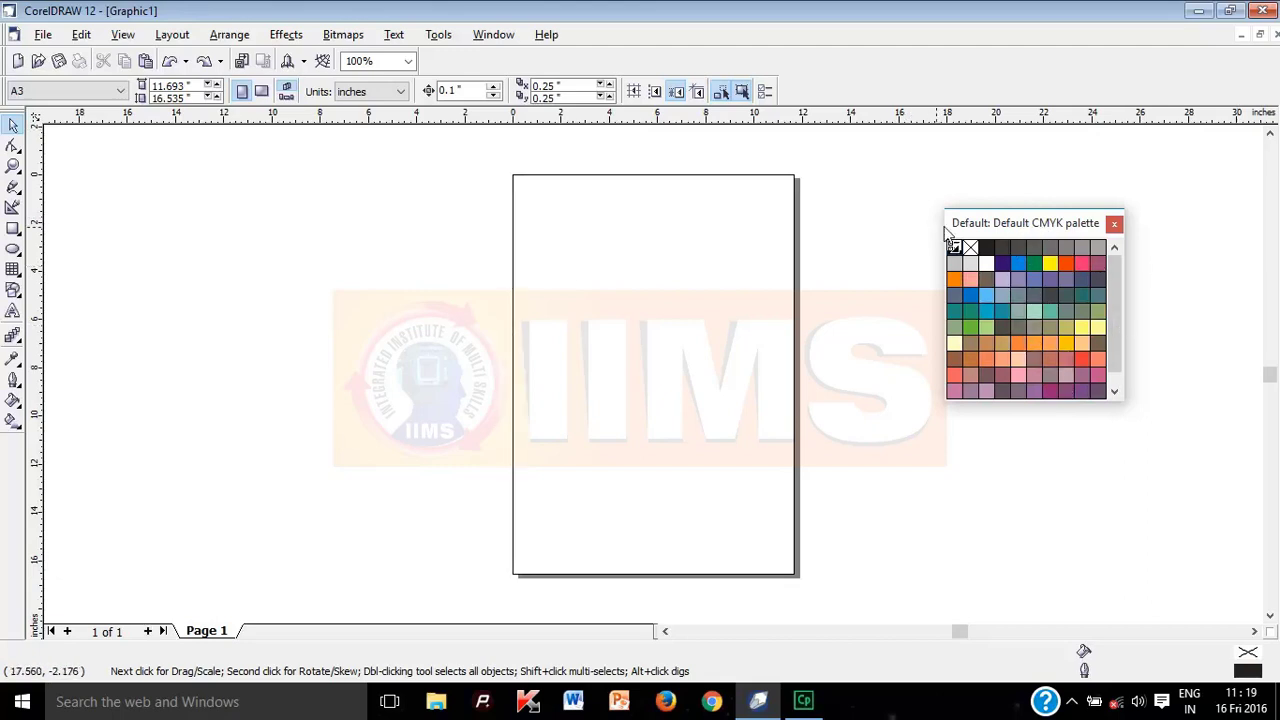
pyautogui.doubleClick(1015, 223)
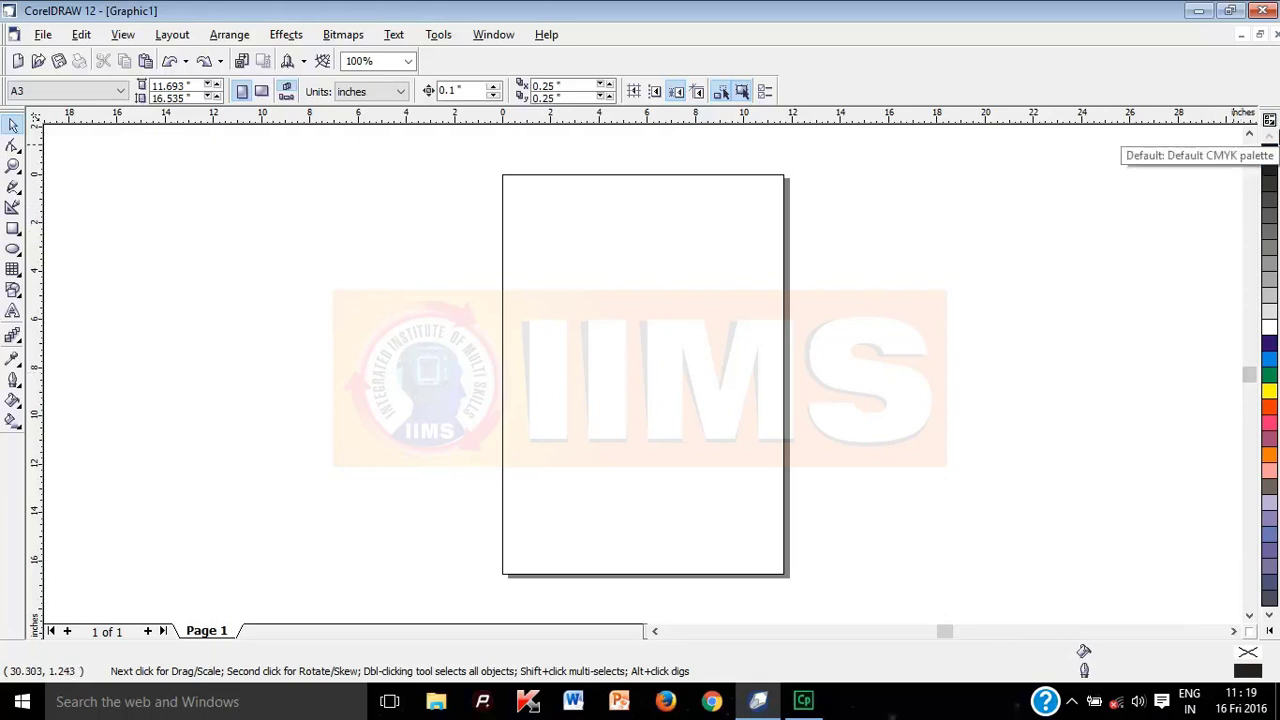
# Float the Default CMYK palette beside the page and close it.
pyautogui.moveTo(1268, 140); pyautogui.dragTo(987, 329)
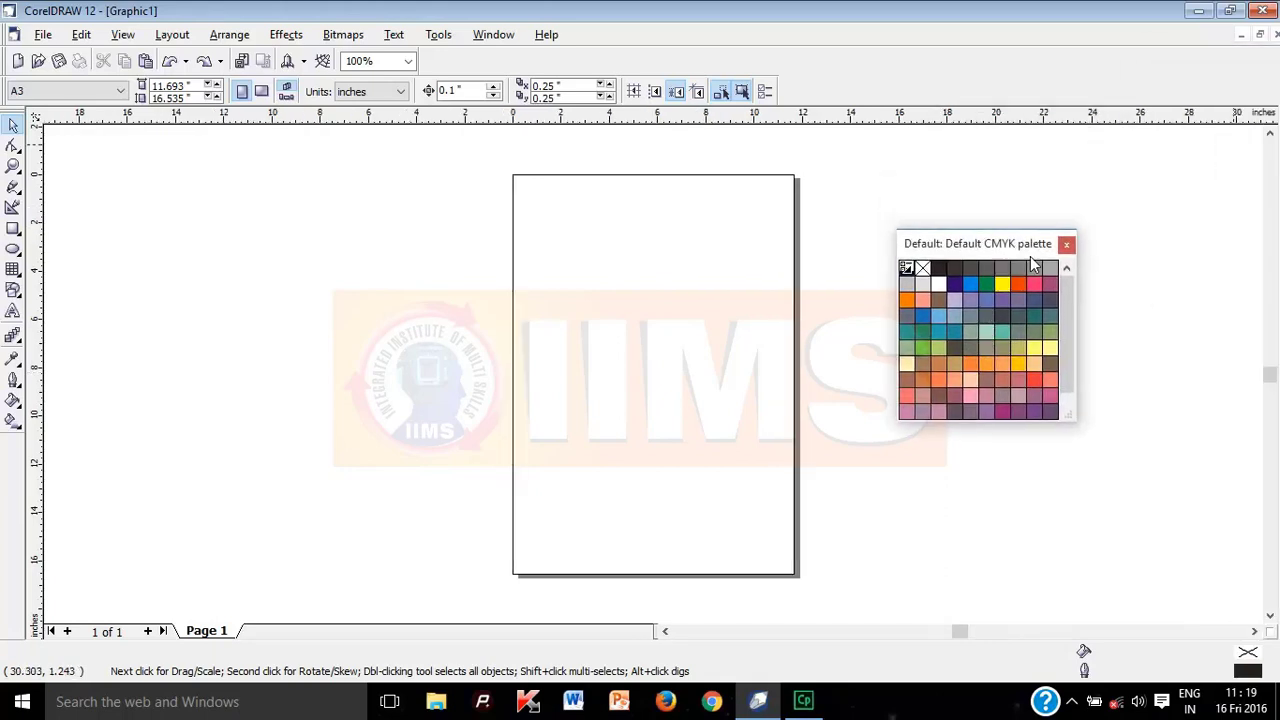
pyautogui.moveTo(1038, 251); pyautogui.dragTo(957, 268)
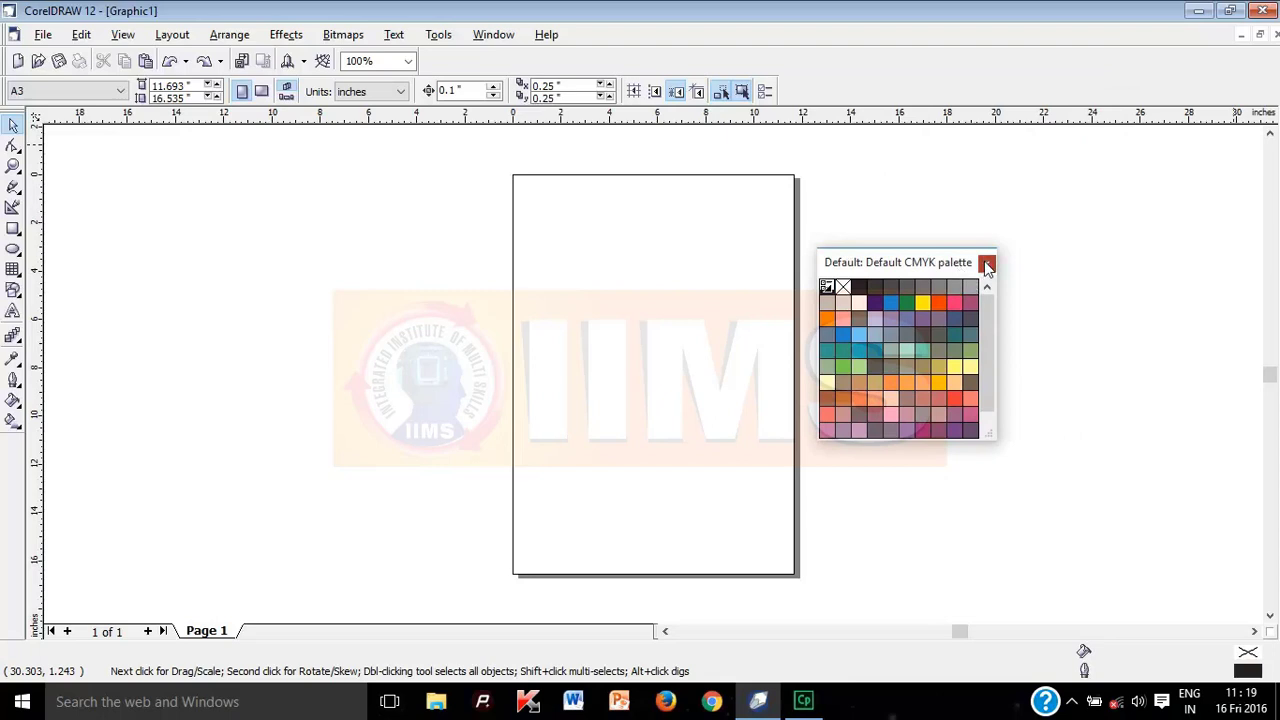
pyautogui.click(986, 262)
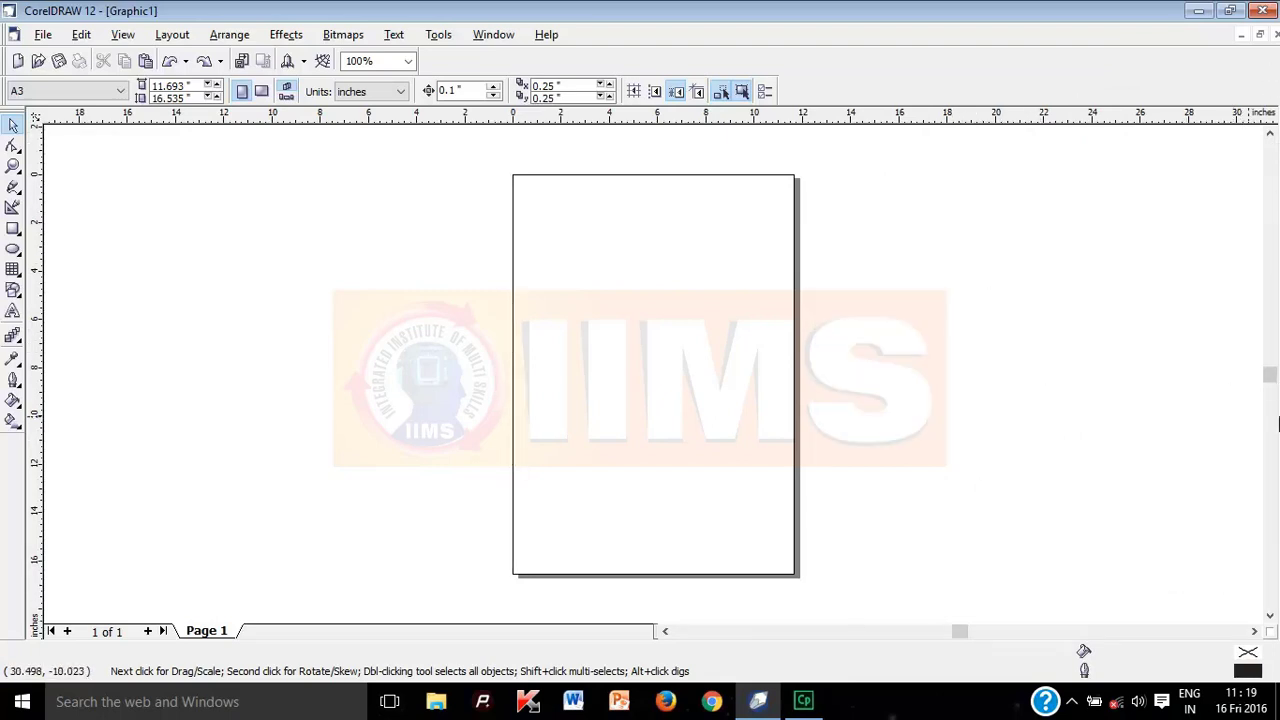
# Reopen the Default CMYK palette and dock it at the edge of the drawing area.
pyautogui.click(494, 37)
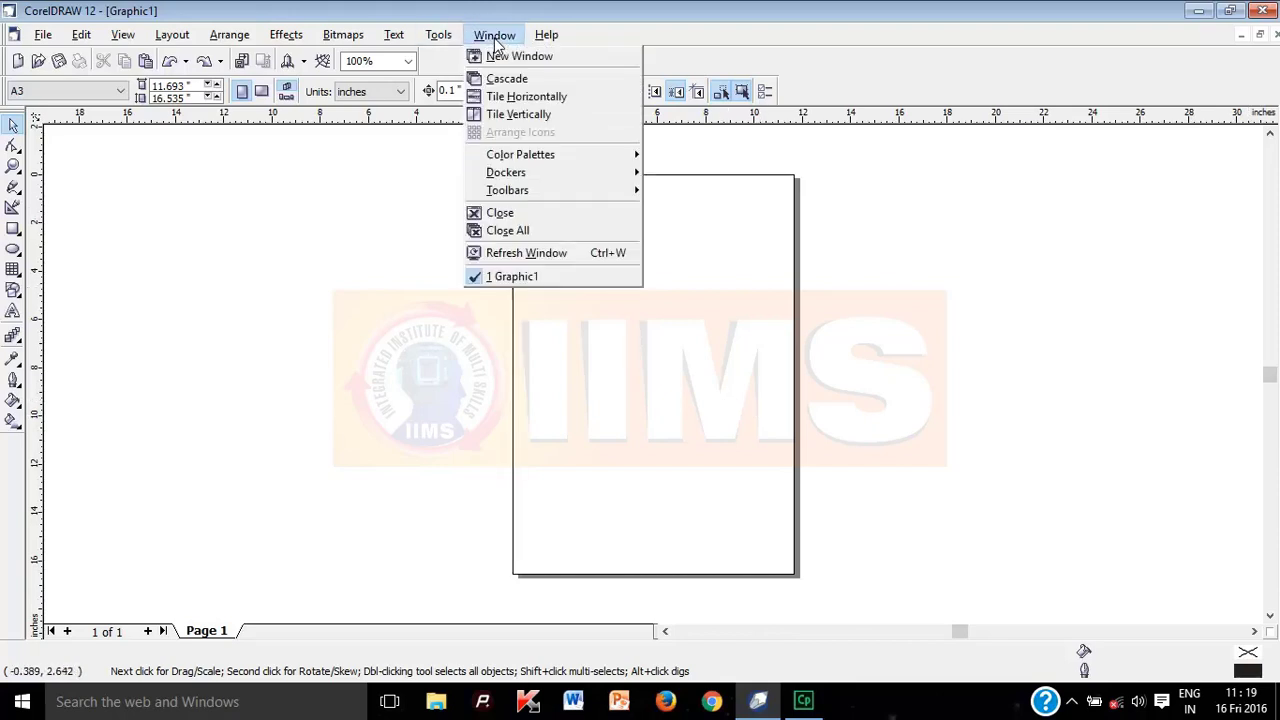
pyautogui.moveTo(540, 160)
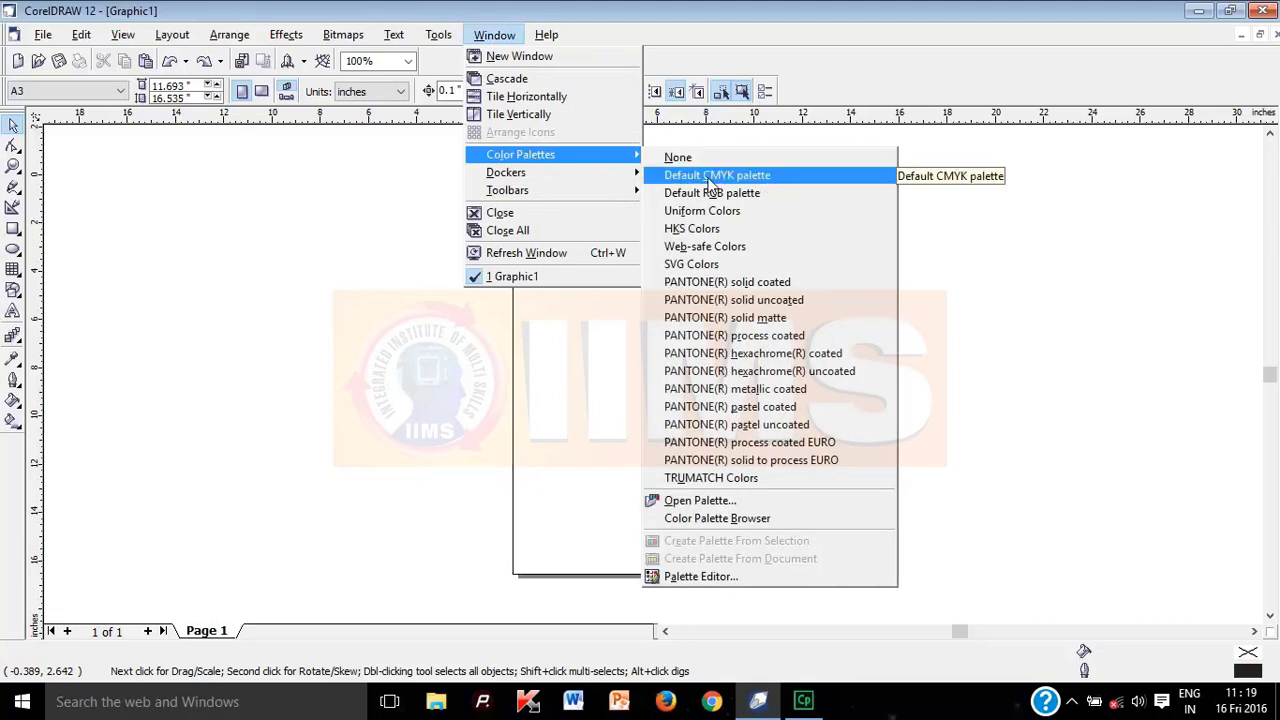
pyautogui.click(776, 175)
pyautogui.moveTo(927, 269); pyautogui.dragTo(1040, 222)
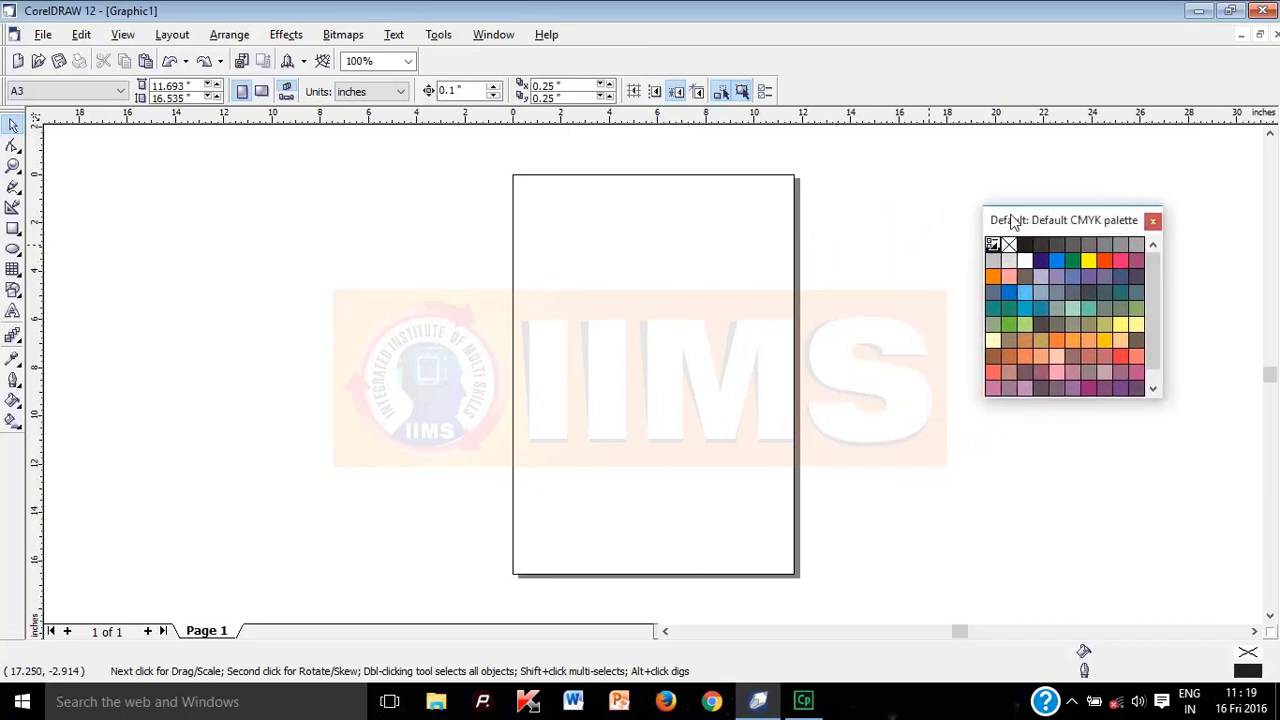
pyautogui.doubleClick(1070, 221)
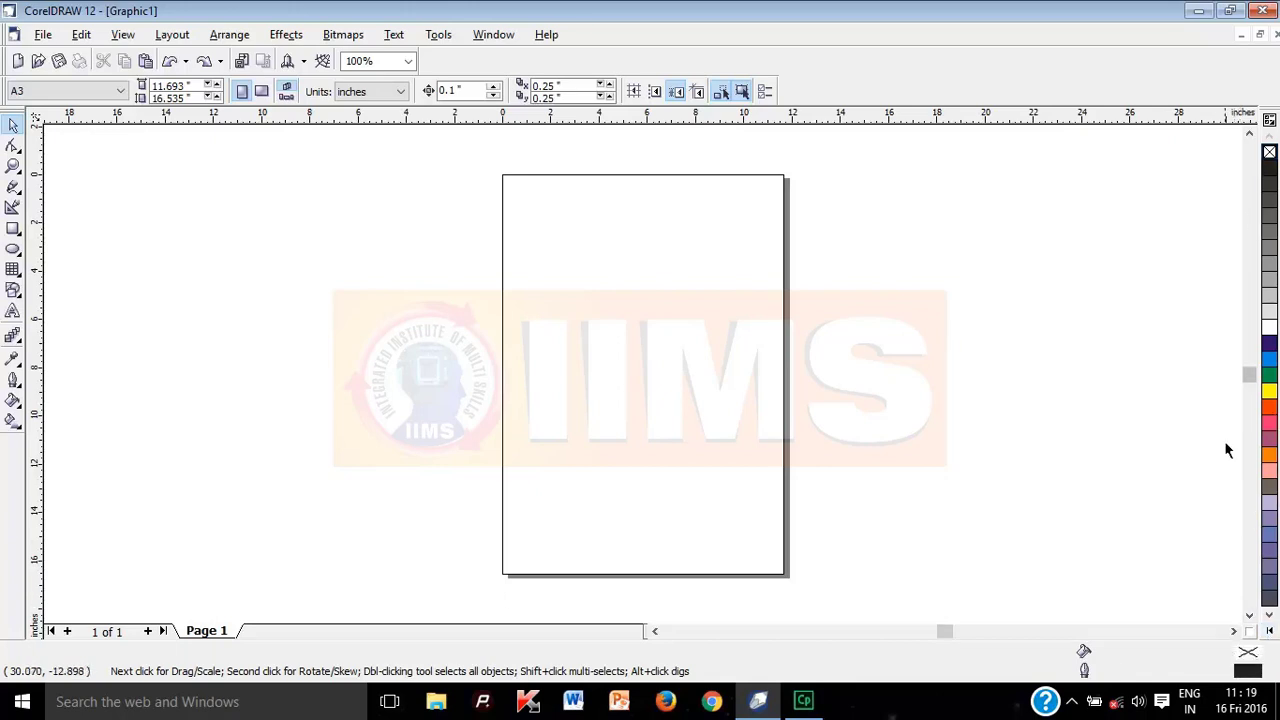
# Expand the docked color palette to view all its swatches at once, then collapse it, doing this twice.
pyautogui.click(1270, 634)
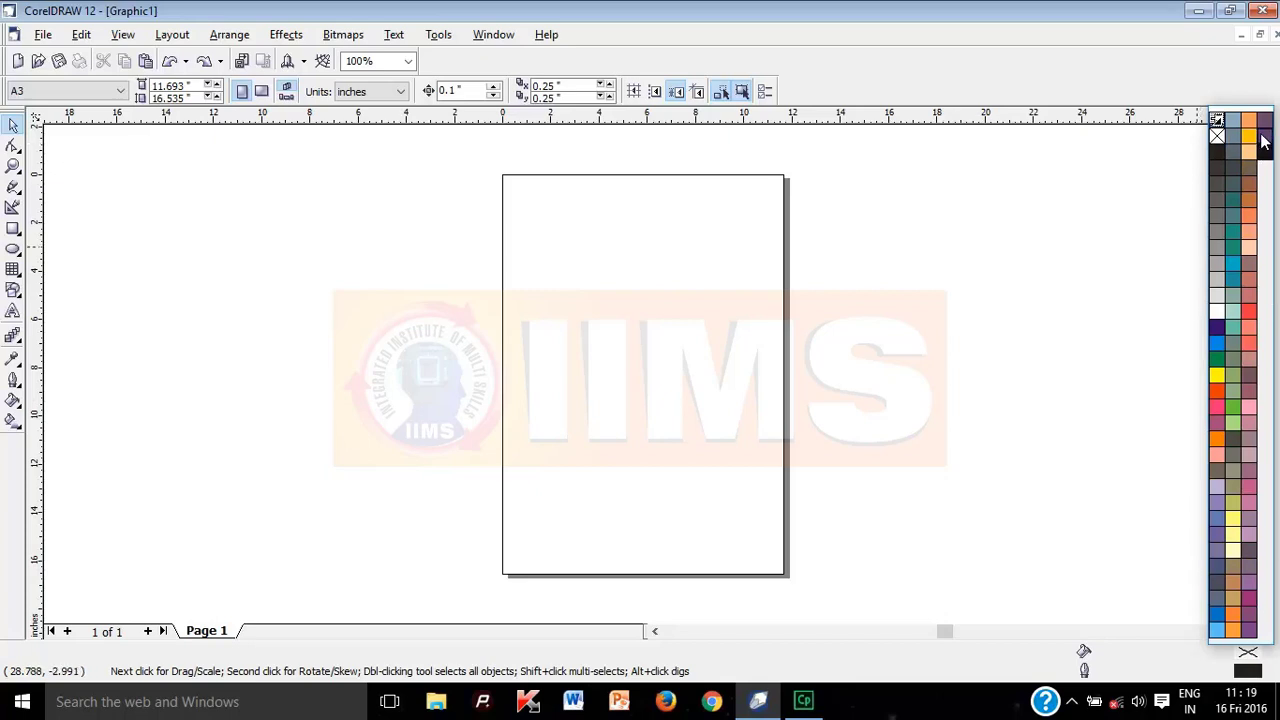
pyautogui.click(1137, 460)
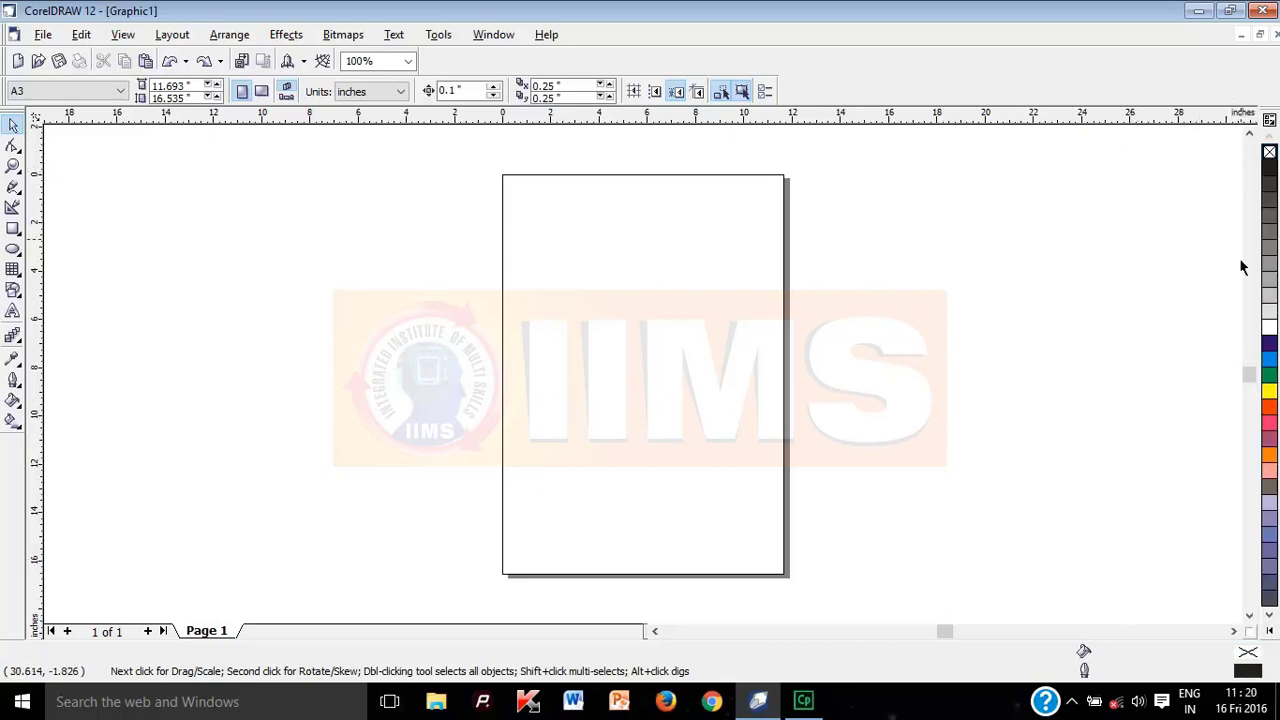
pyautogui.click(1269, 631)
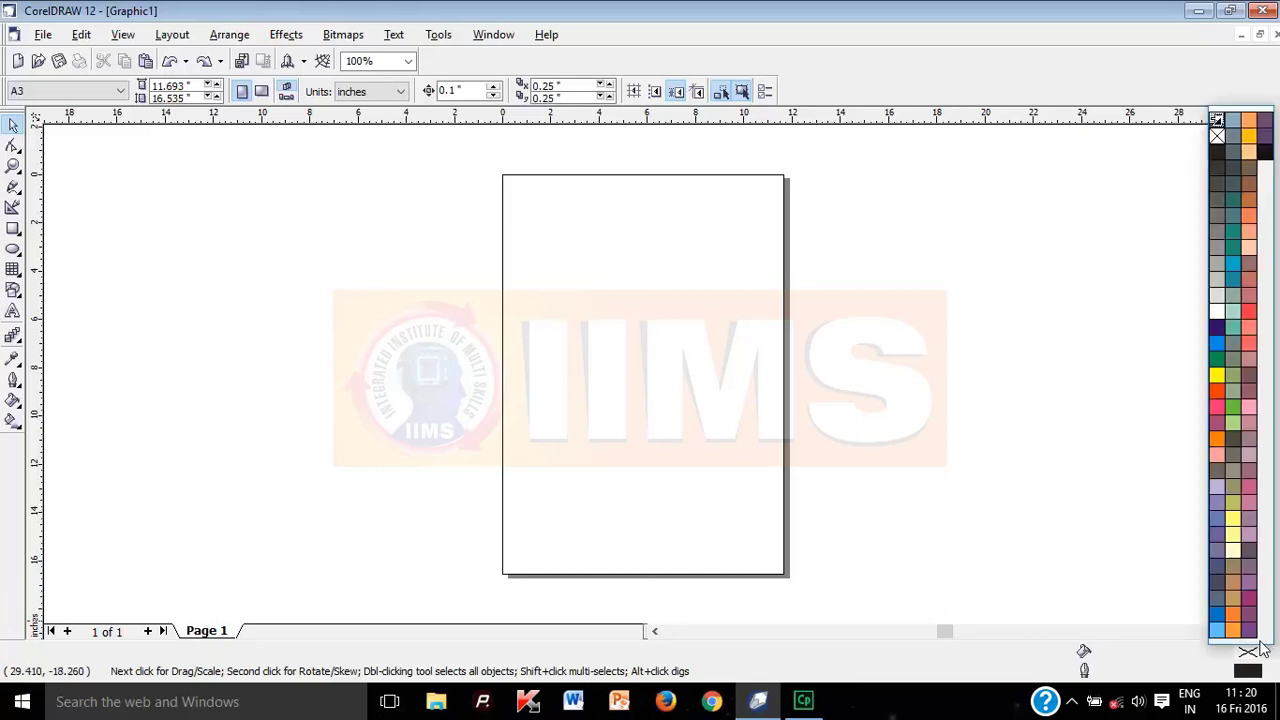
pyautogui.click(1095, 368)
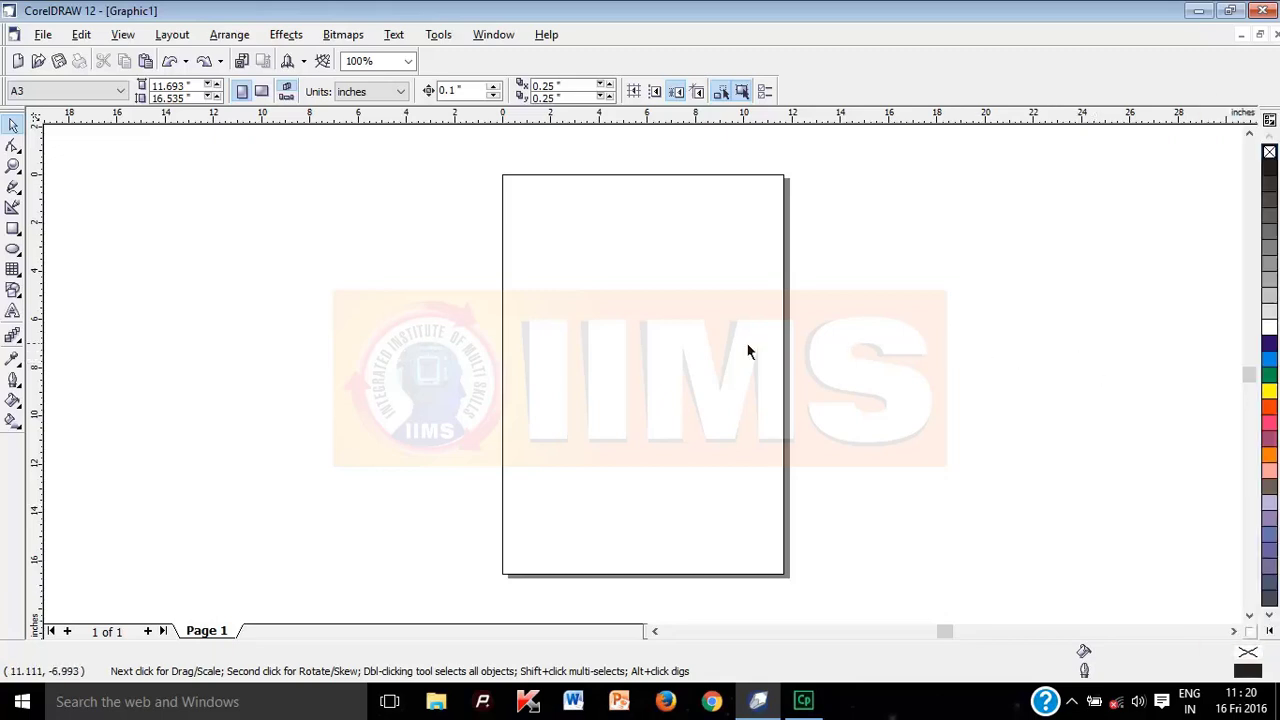